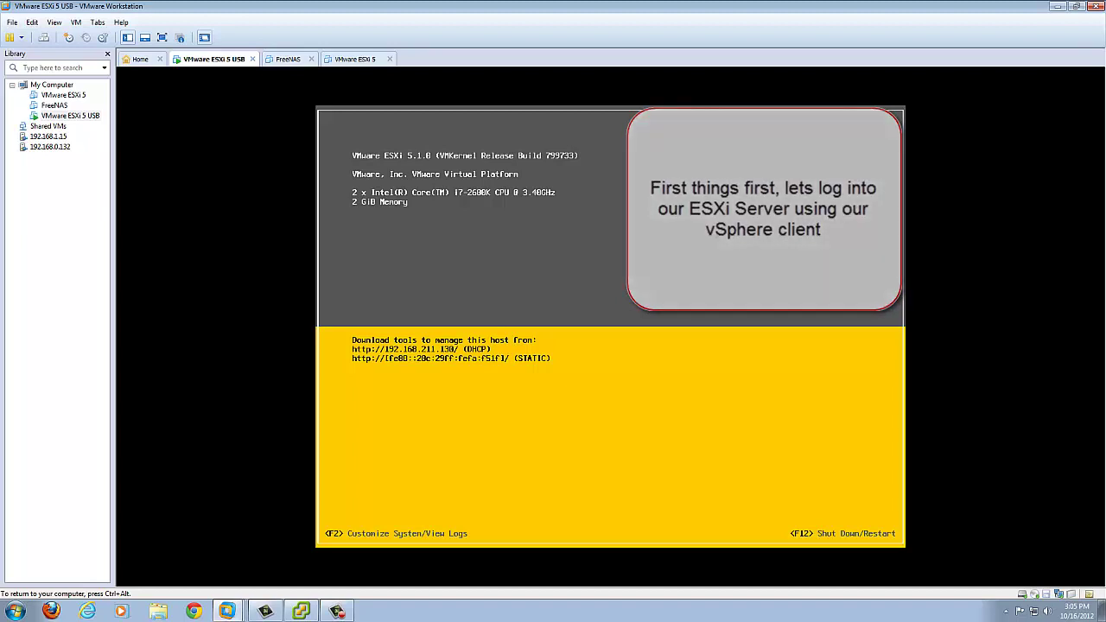
Step: Replace the server address in the vSphere Client login with 192.168.211.130
key(ctrl+alt)
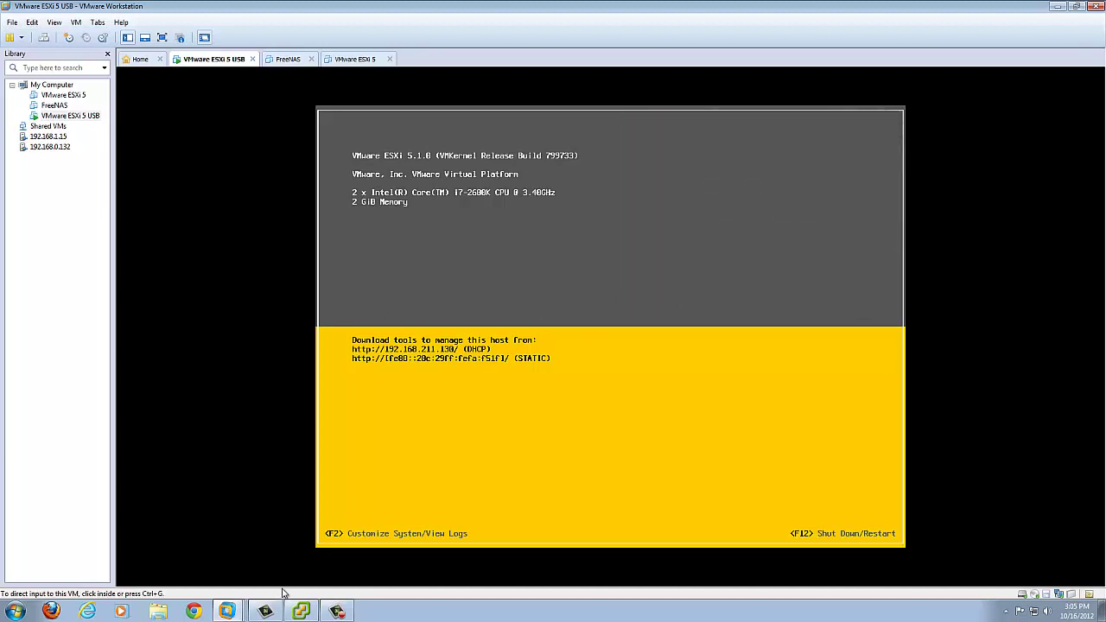
click(300, 611)
drag(158, 144, 40, 138)
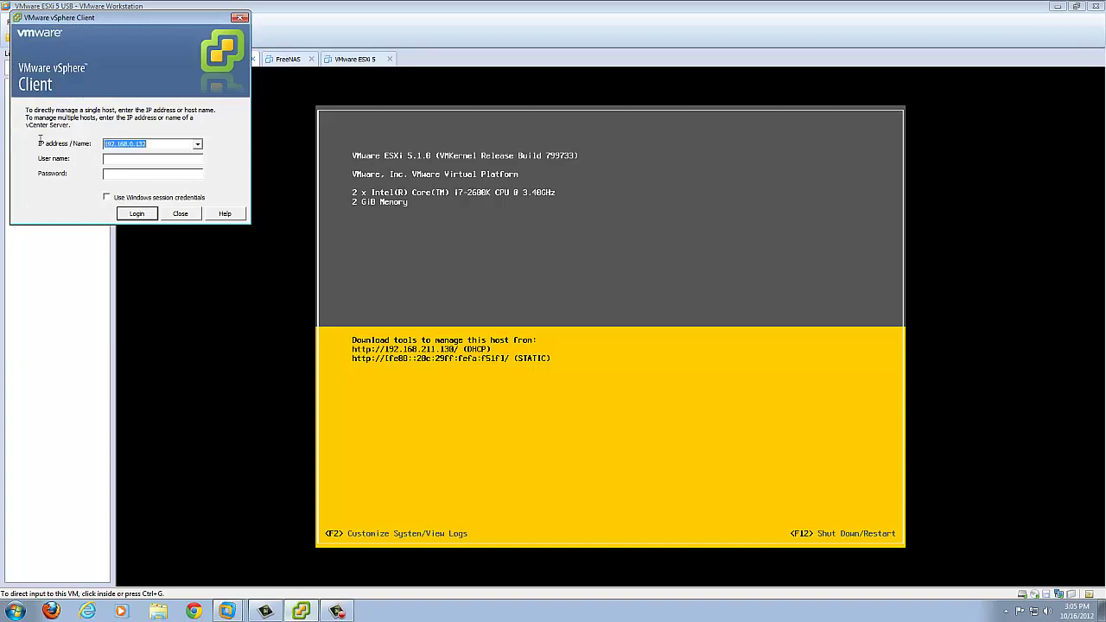
text(1952)
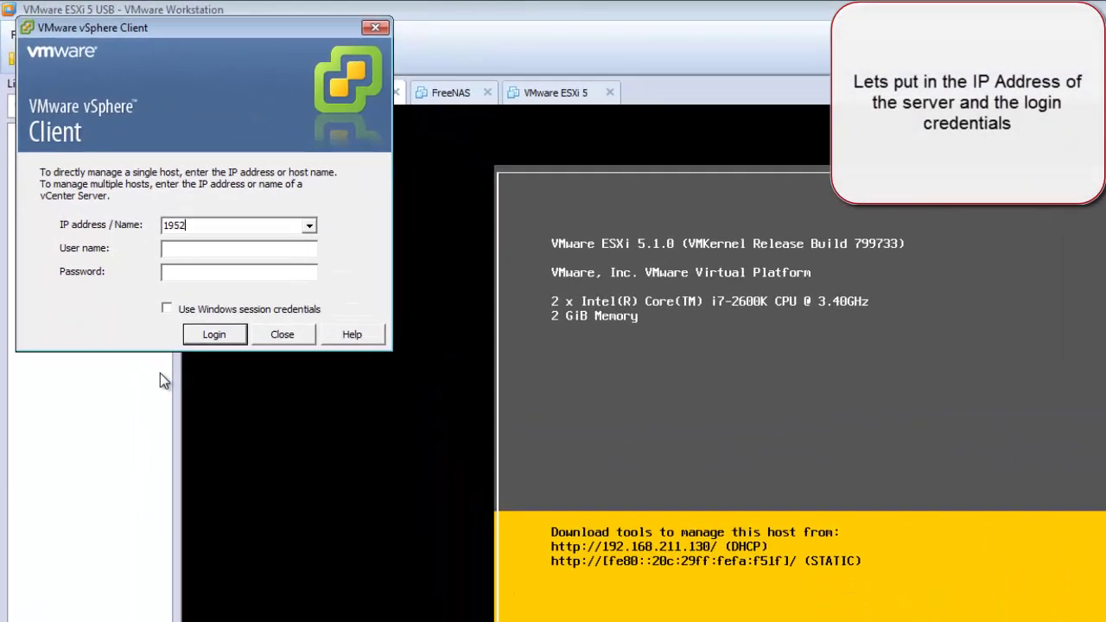
key(BackSpace)
key(BackSpace)
text(2.168)
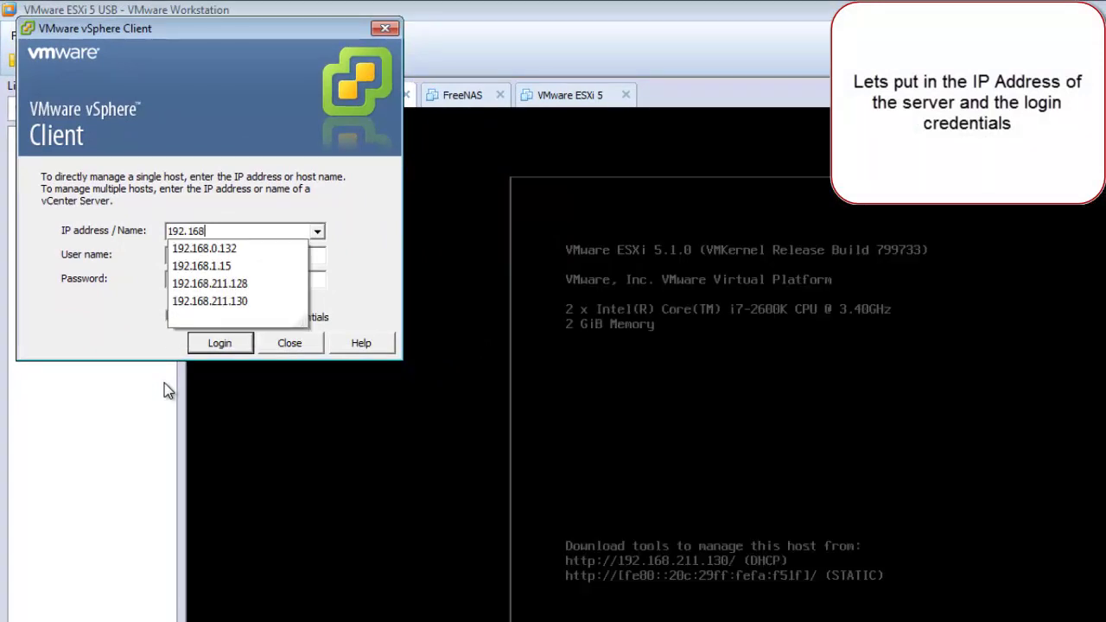
text(.211.130)
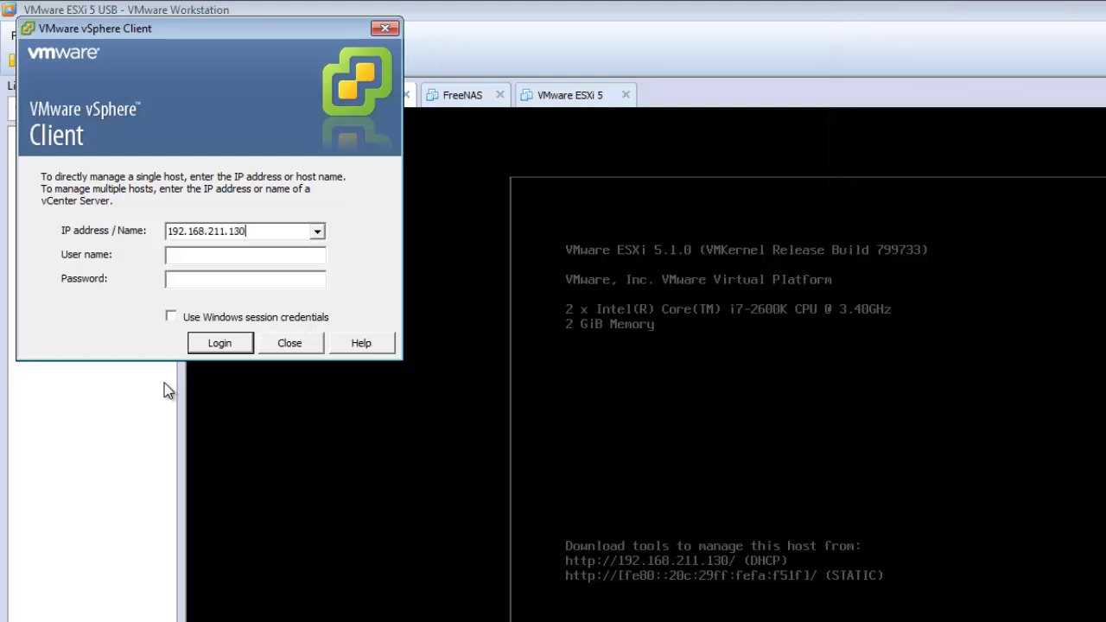
Step: Sign in as root with the account password
key(Tab)
text(root)
key(Tab)
text(**)
key(BackSpace)
key(BackSpace)
text(*********)
key(Return)
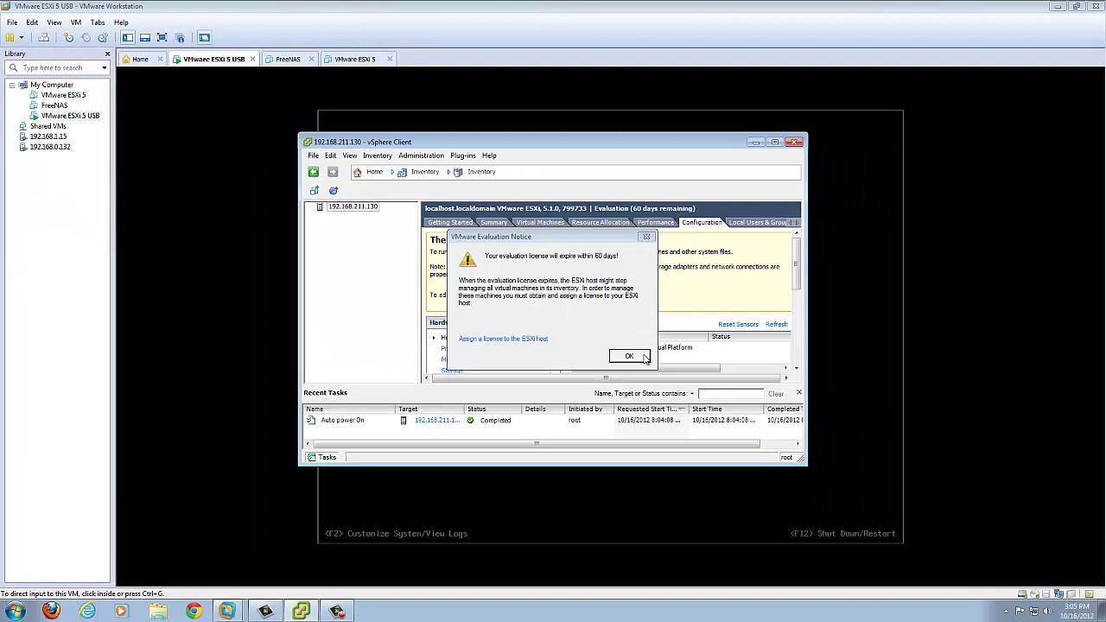
Step: Dismiss the evaluation notice, maximize the client and show the host's Storage configuration
click(629, 356)
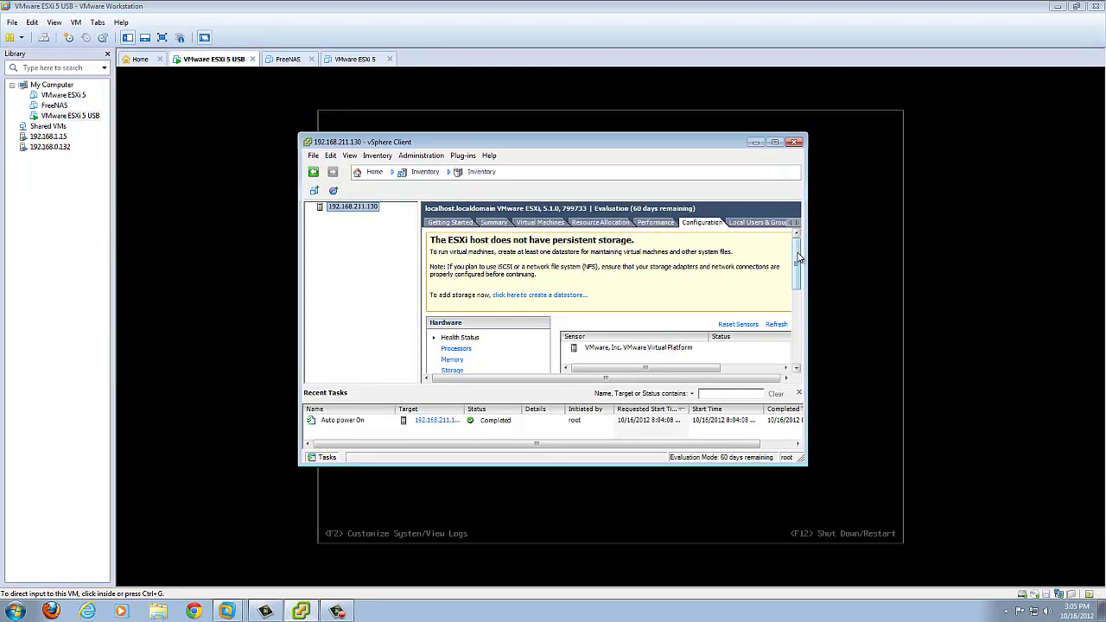
mouse_move(802, 252)
mouse_down()
mouse_move(802, 345)
mouse_move(785, 243)
mouse_up()
click(775, 143)
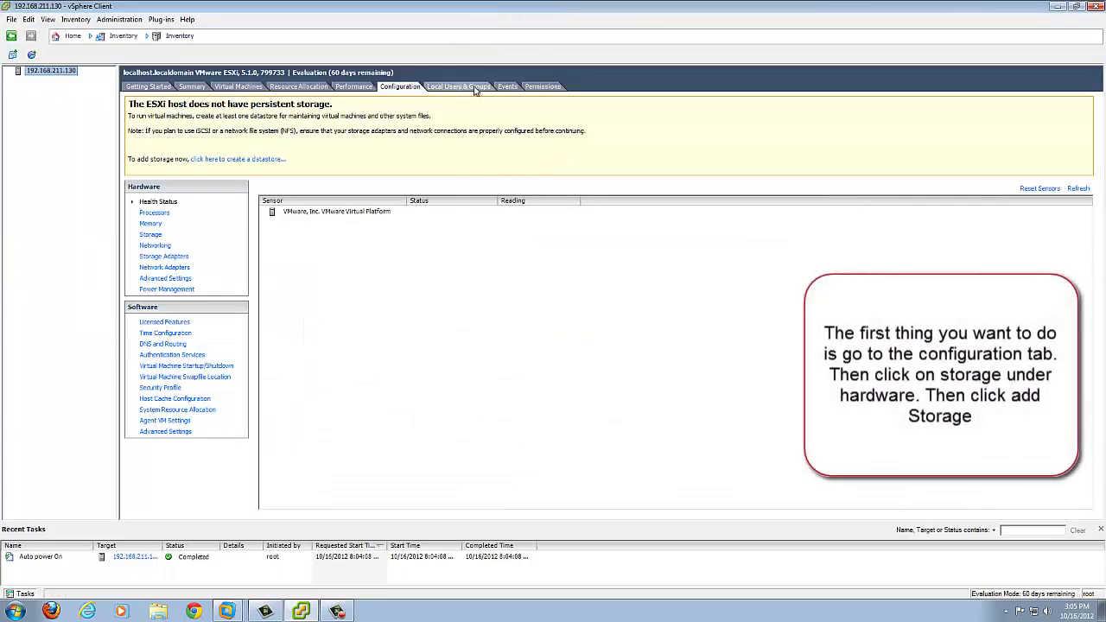
click(150, 224)
click(153, 237)
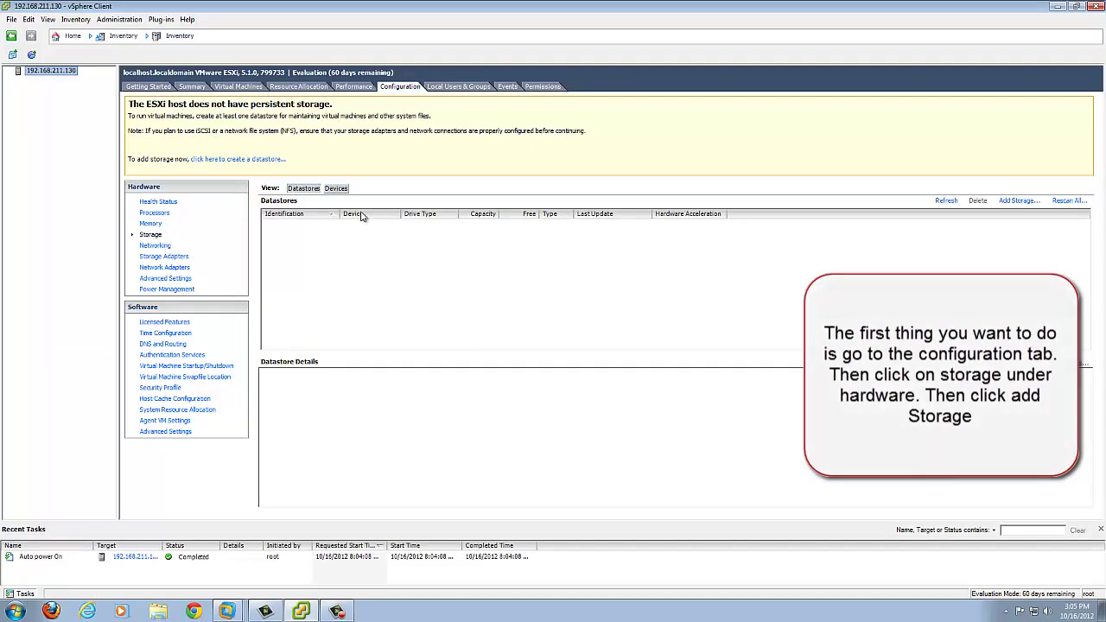
Step: Start the Add Storage wizard, advance one page, then cancel it
click(1018, 200)
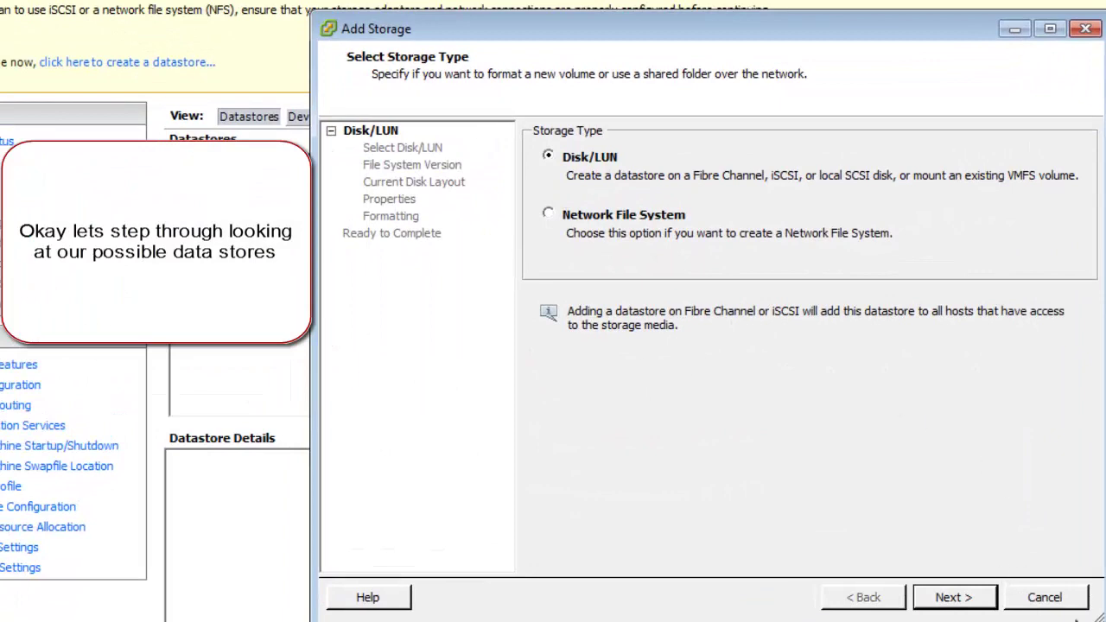
click(949, 597)
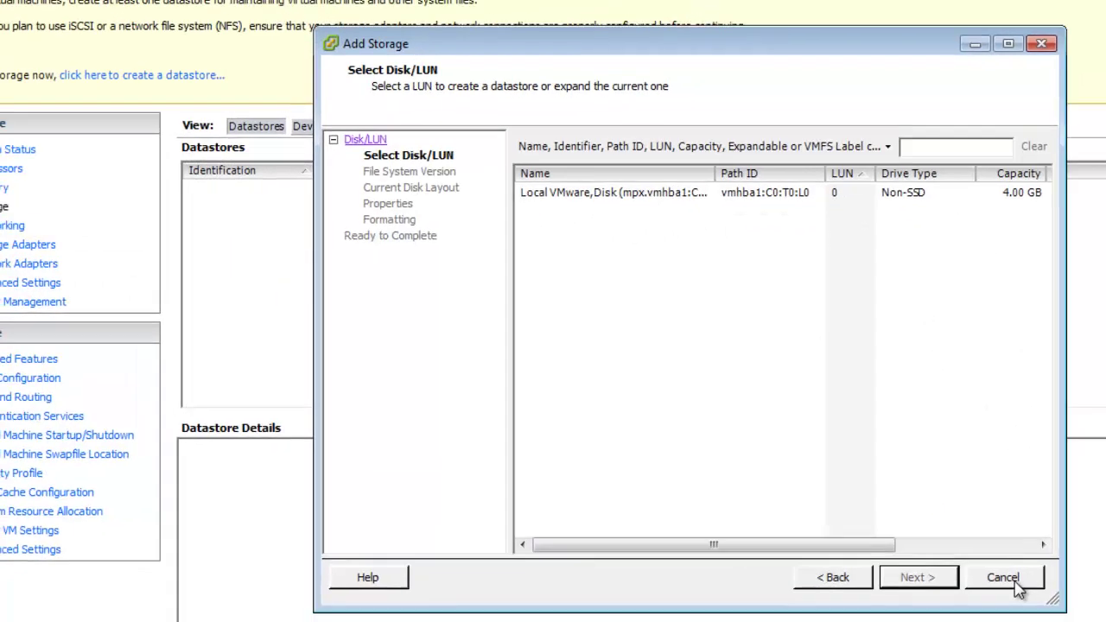
click(1056, 603)
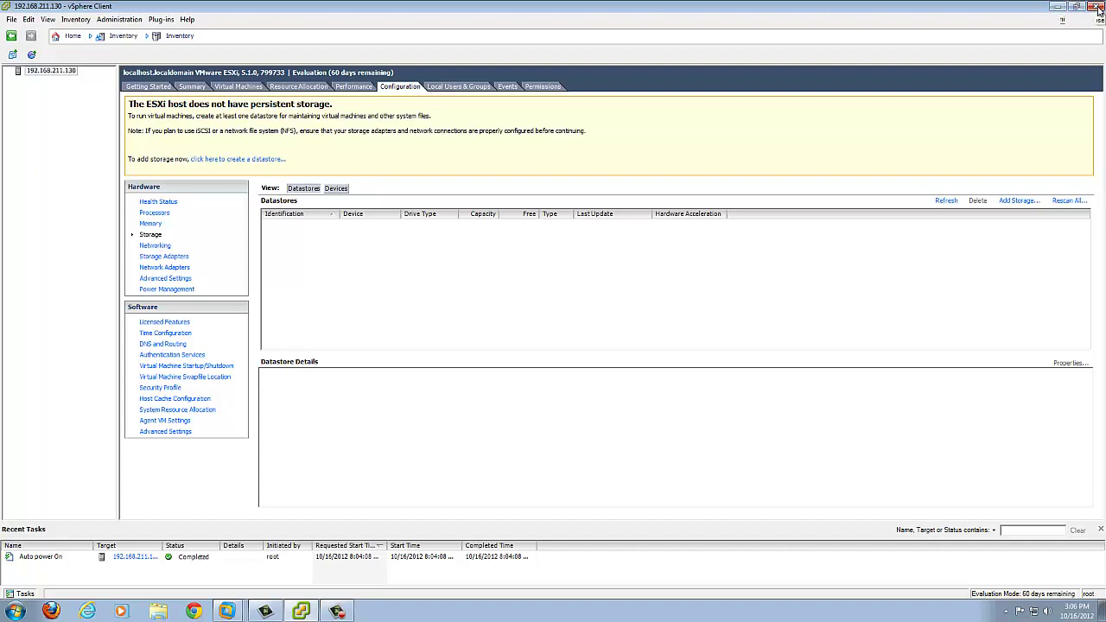
Step: Close the vSphere Client and open the ESXi 5 USB VM's hardware settings
click(1098, 9)
click(792, 411)
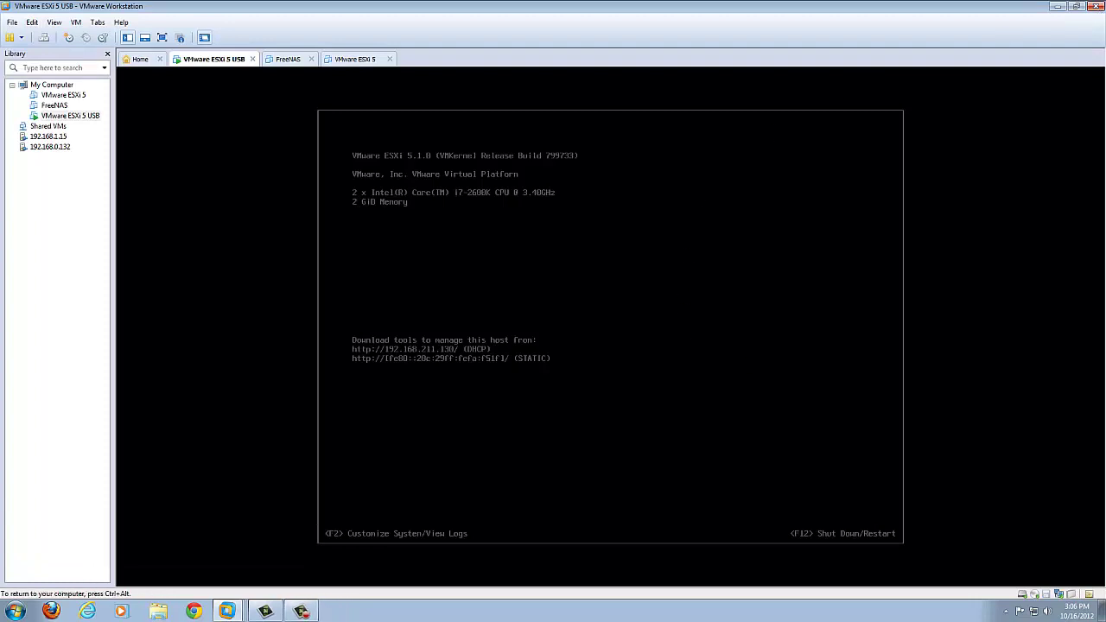
key(ctrl+alt)
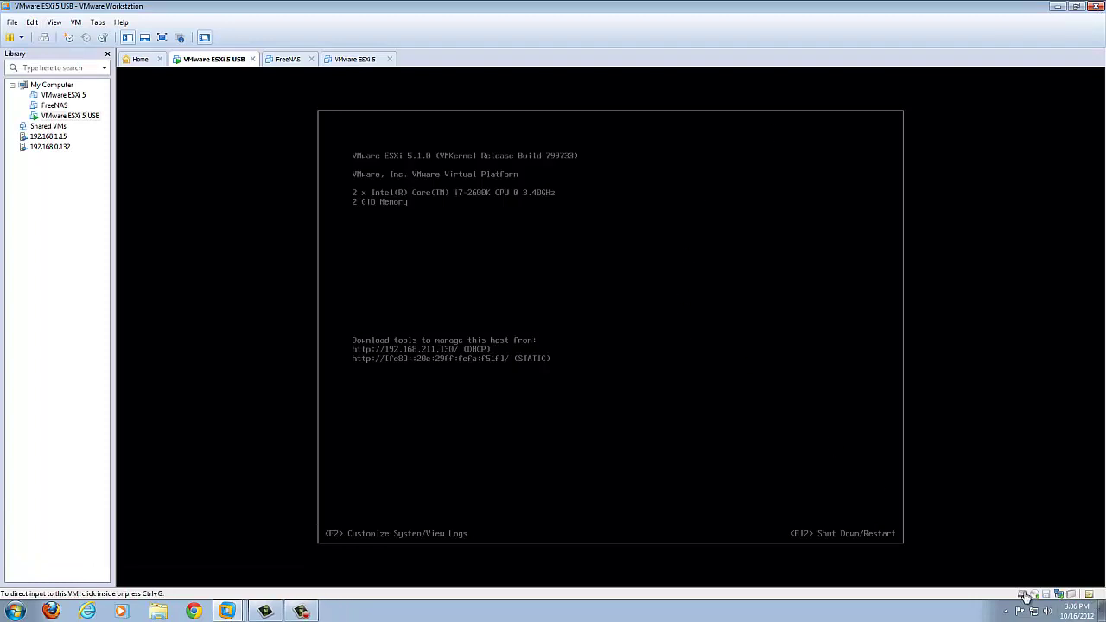
click(1025, 596)
click(1033, 580)
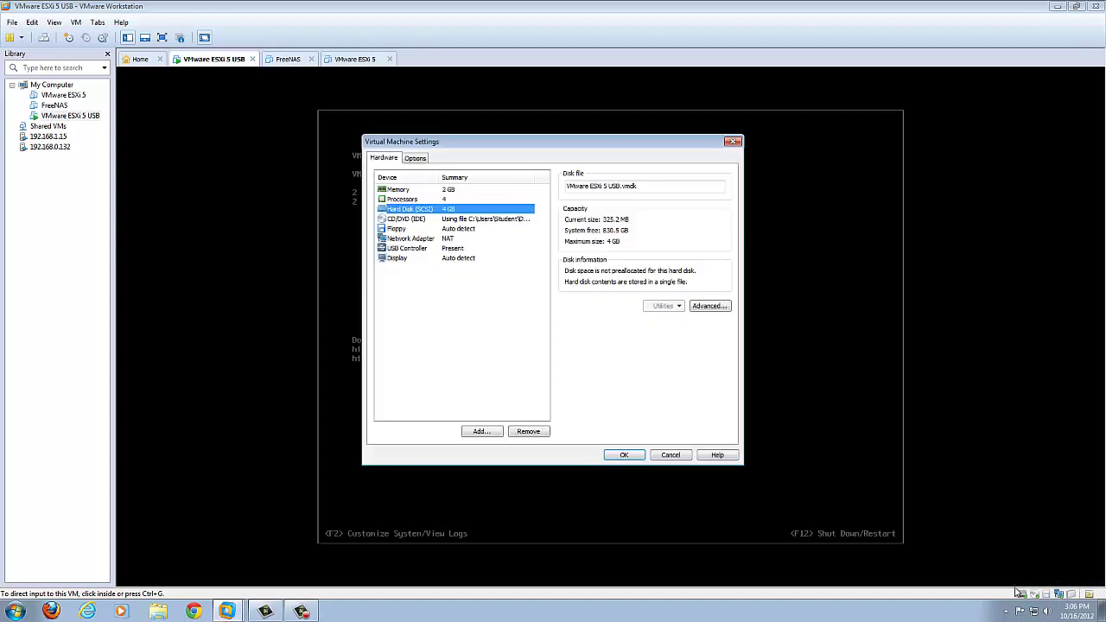
Step: Add a new 40 GB SCSI virtual disk stored as a single file
click(481, 433)
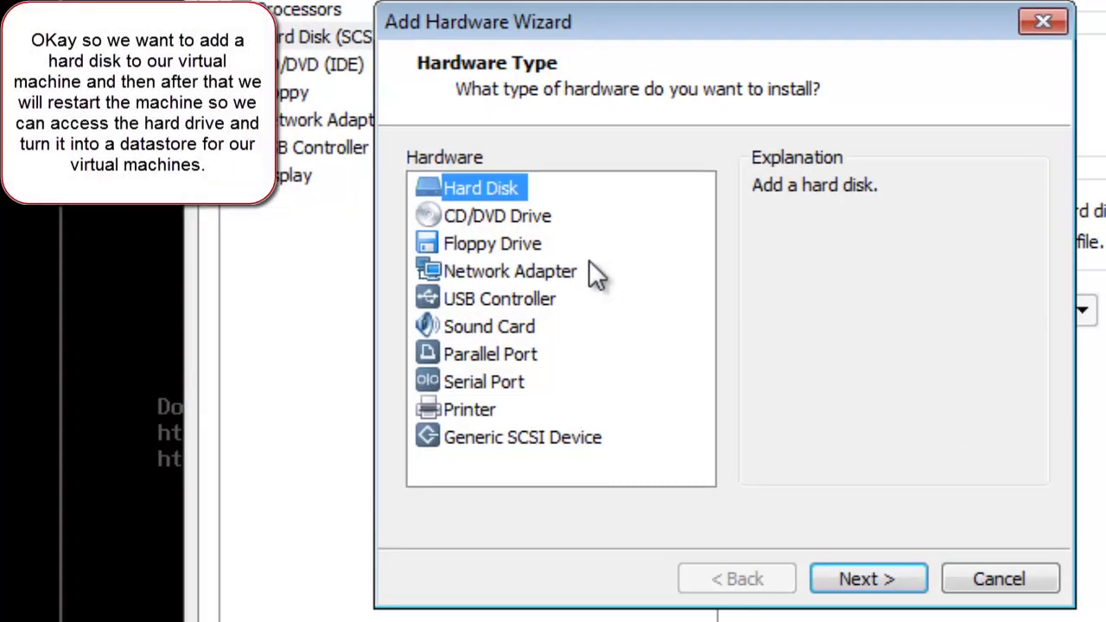
click(867, 579)
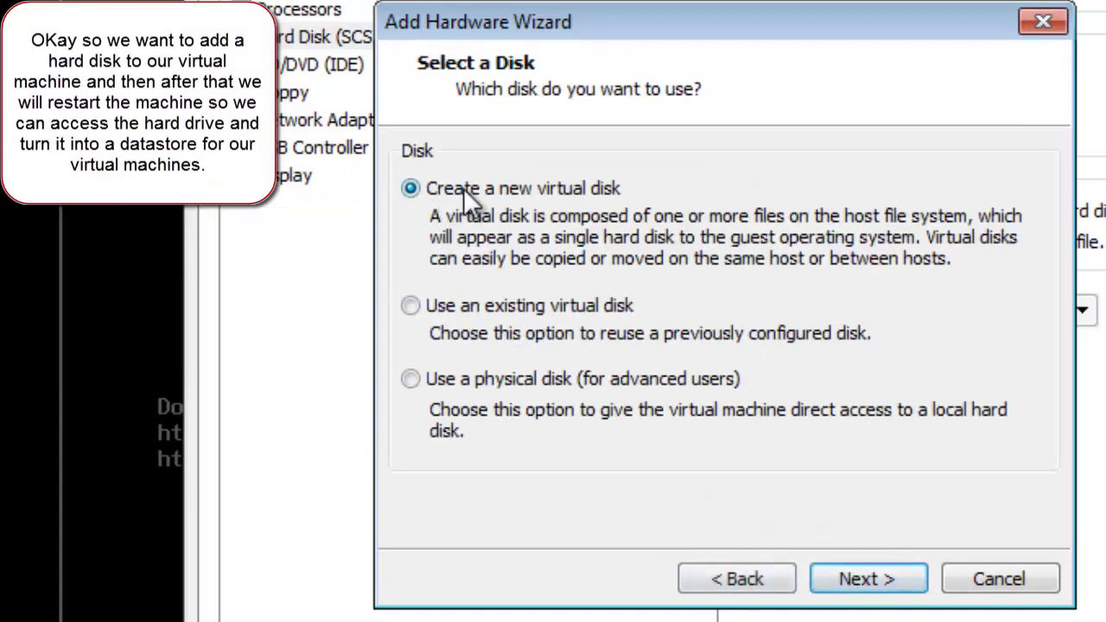
click(895, 585)
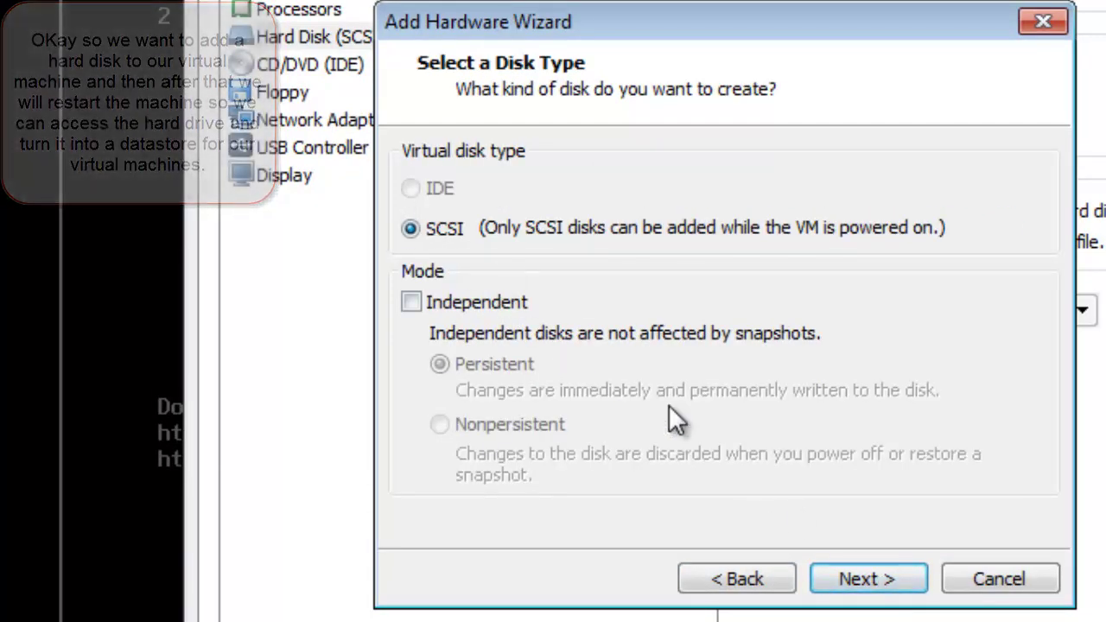
click(914, 579)
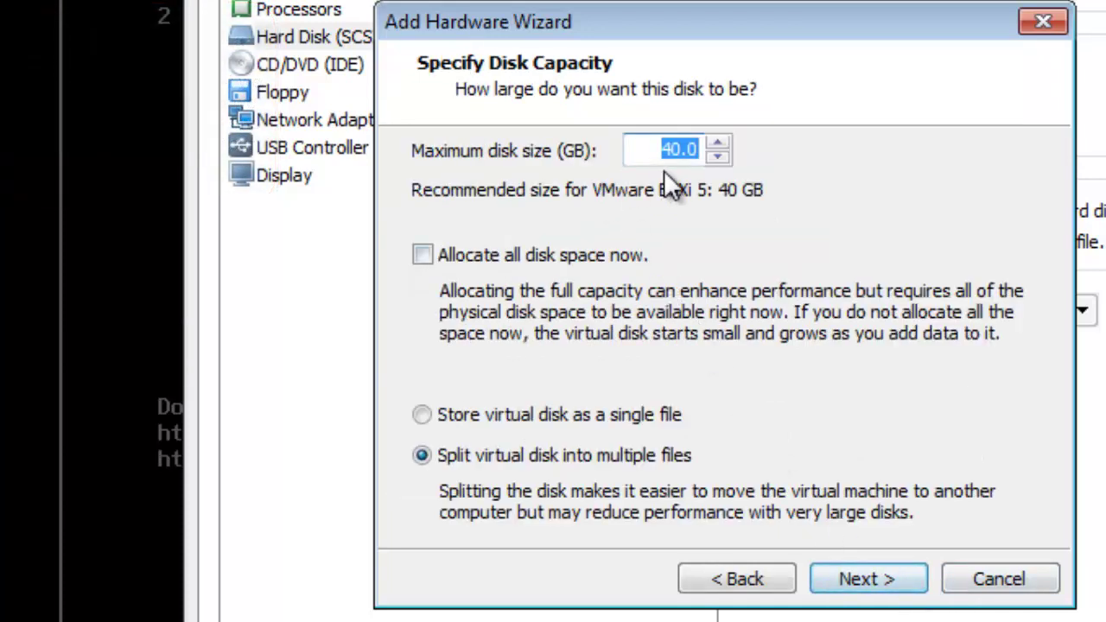
click(605, 414)
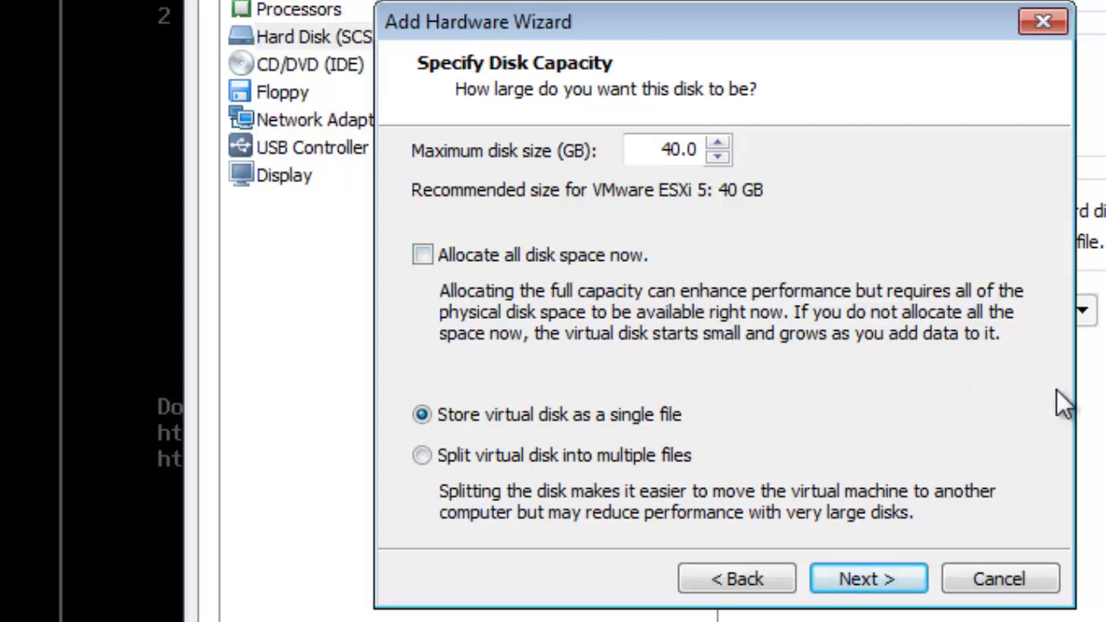
click(868, 581)
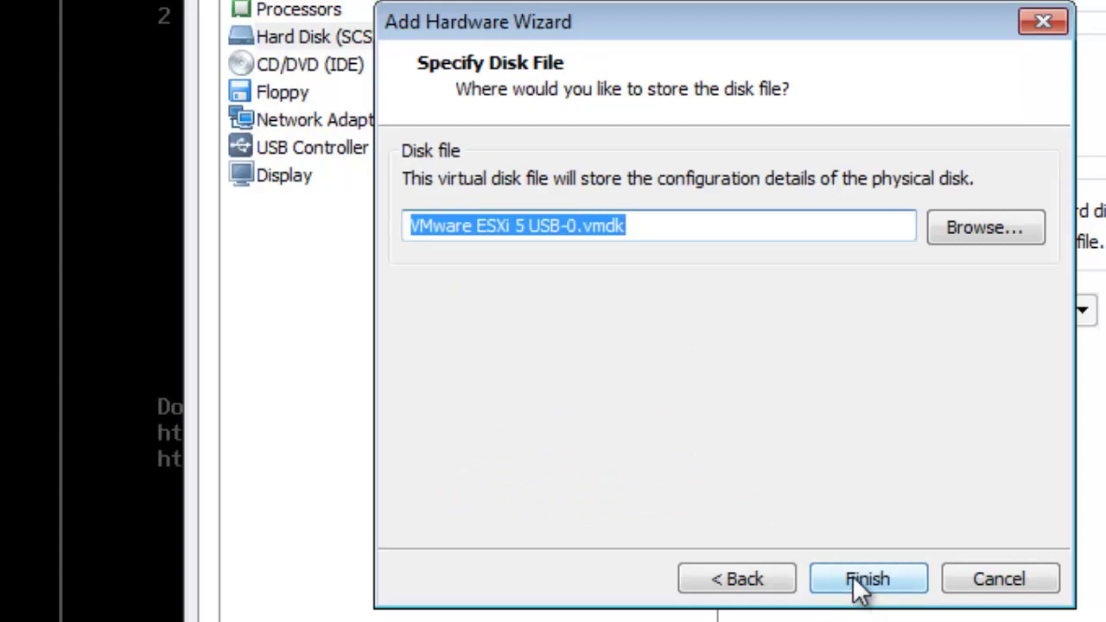
click(860, 588)
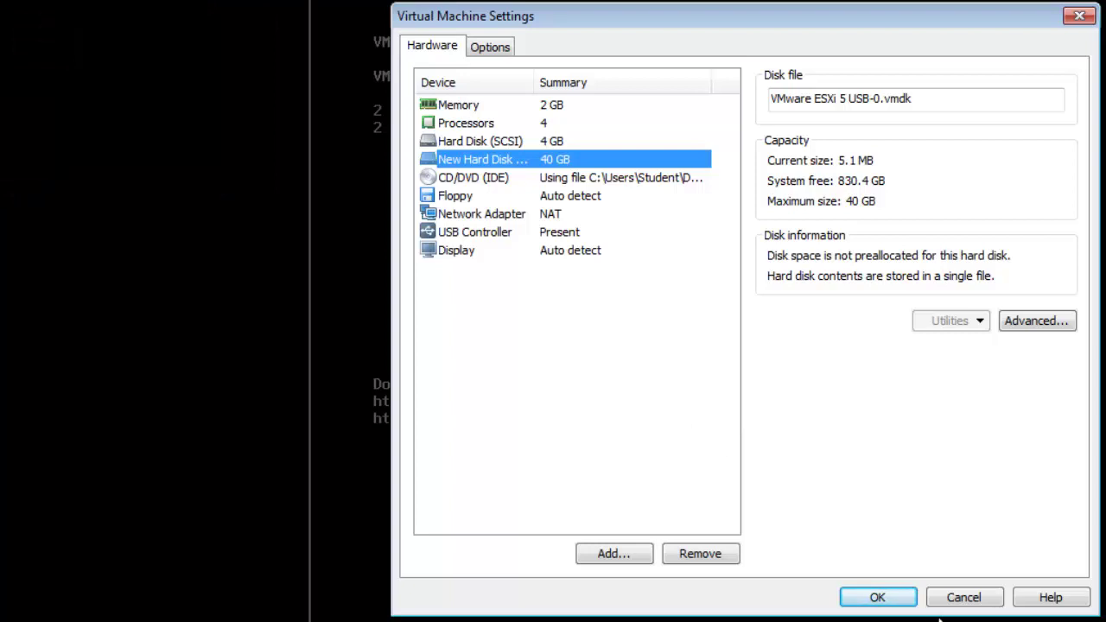
Step: Save the VM settings, authenticate at the ESXi console and restart the host with F11
click(875, 600)
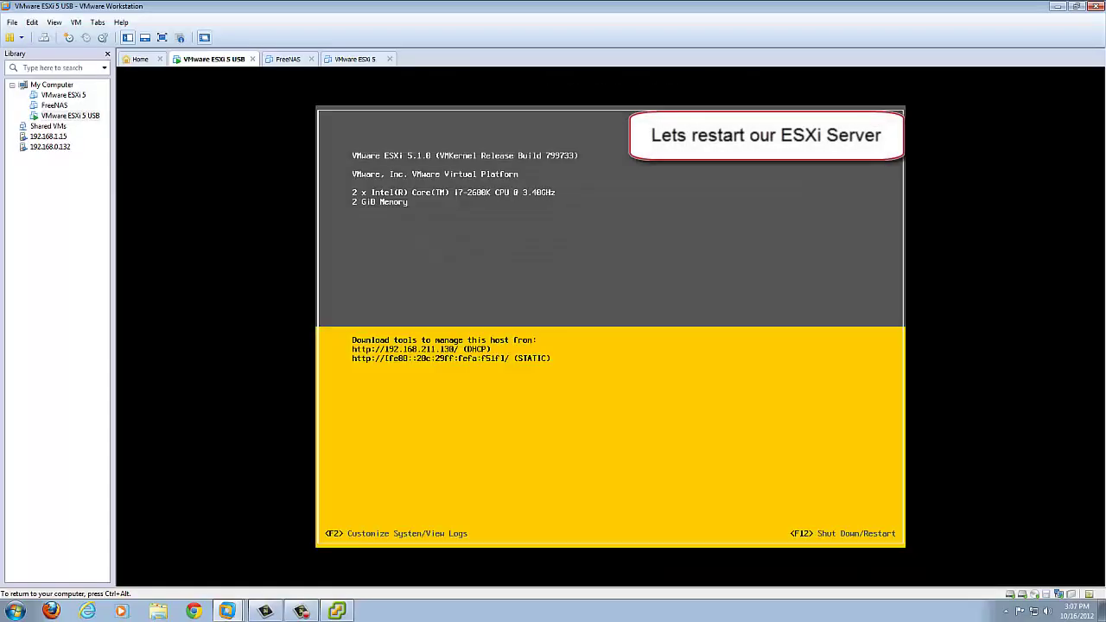
key(F12)
key(Tab)
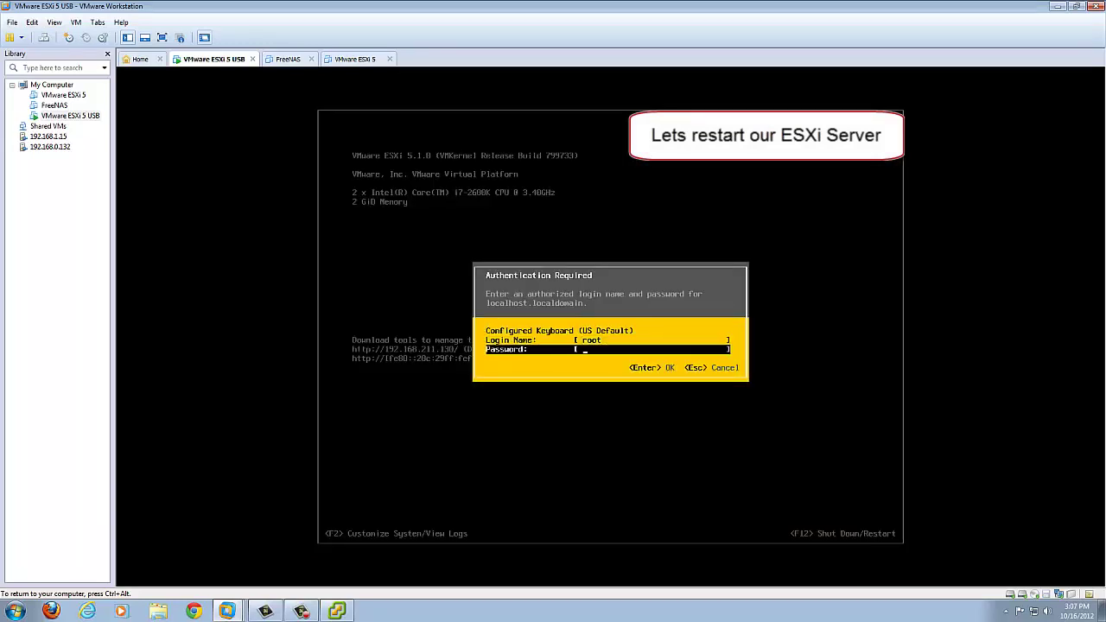
text(********)
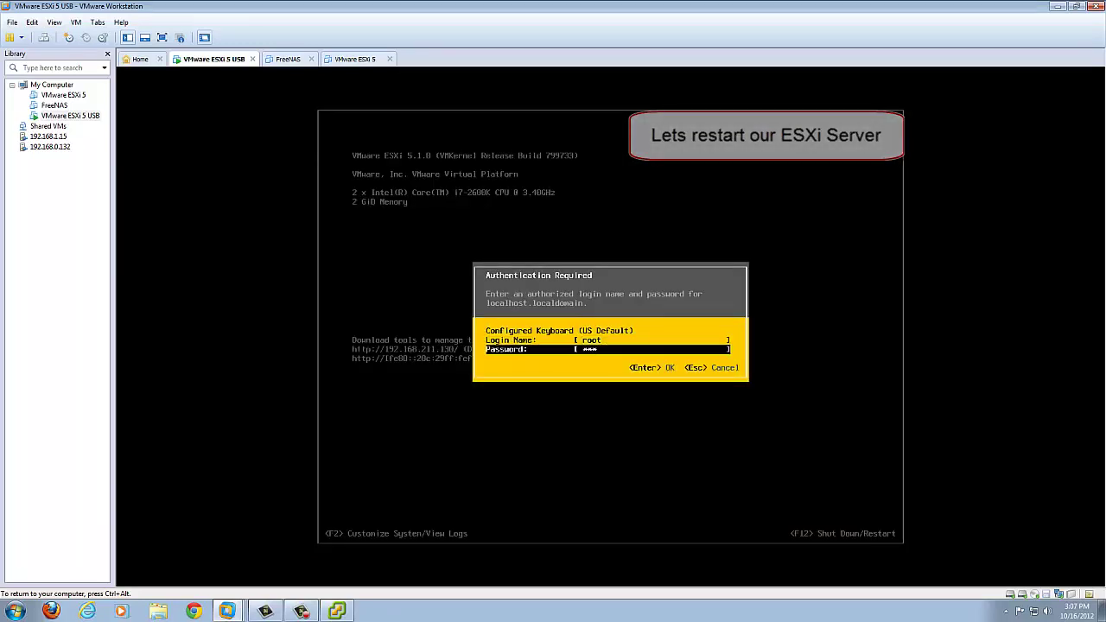
key(Return)
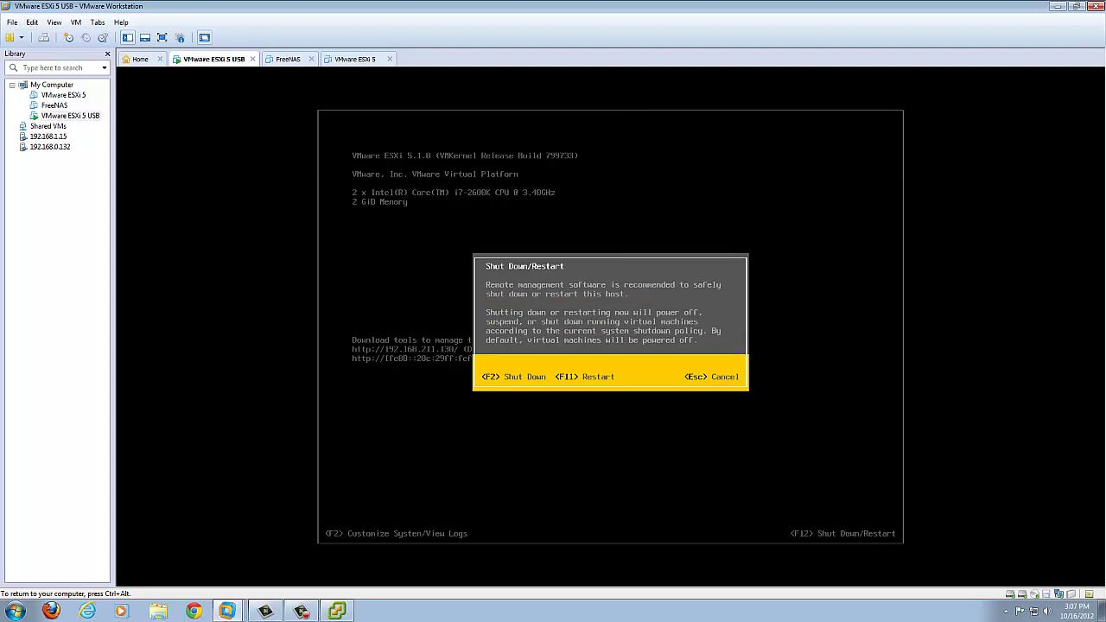
key(F11)
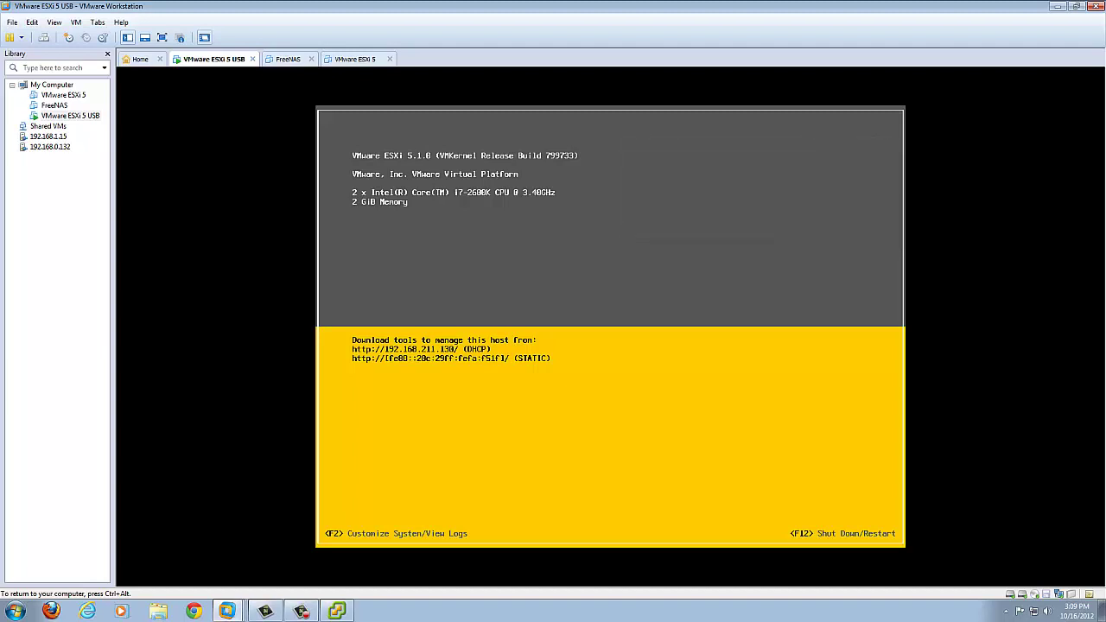
Step: Log vSphere Client back into 192.168.211.130 as root and show the host's Storage configuration
click(336, 611)
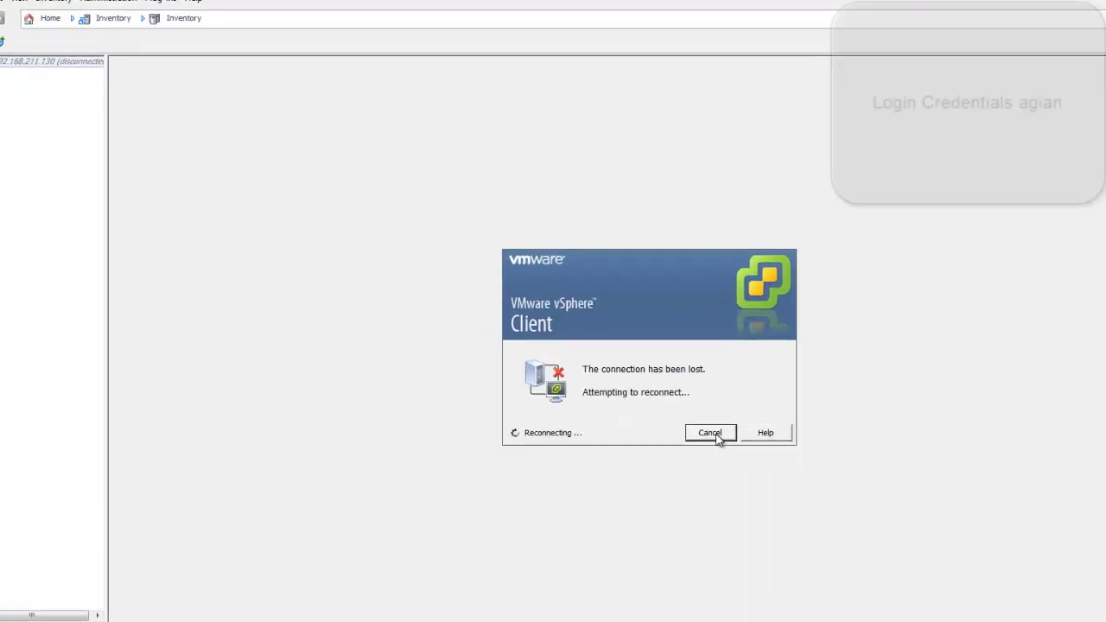
click(605, 370)
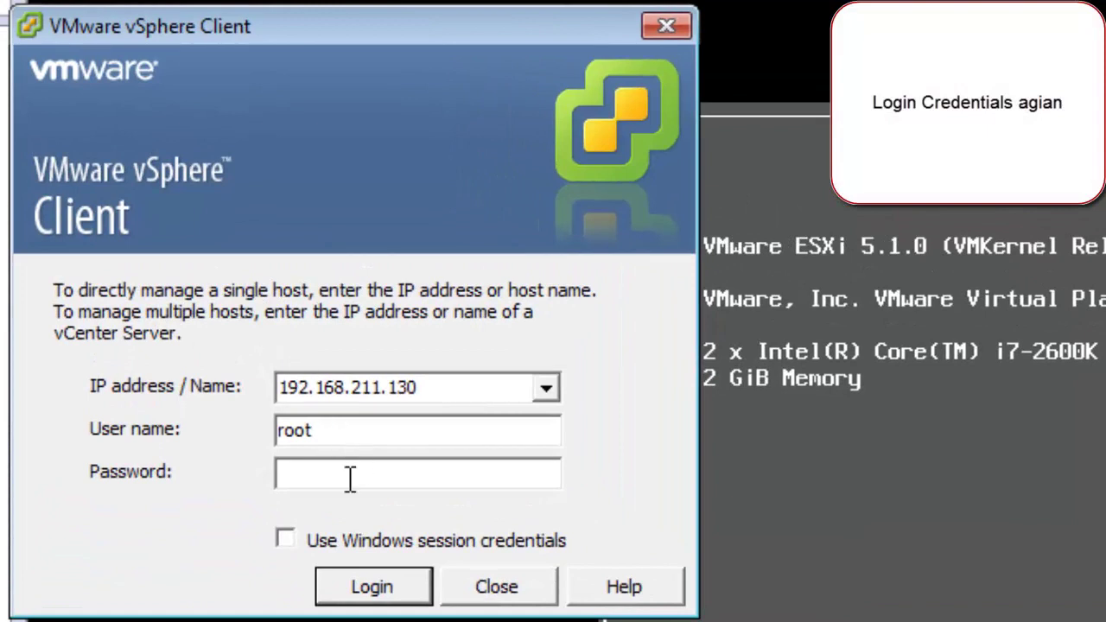
click(351, 478)
text(********)
key(Return)
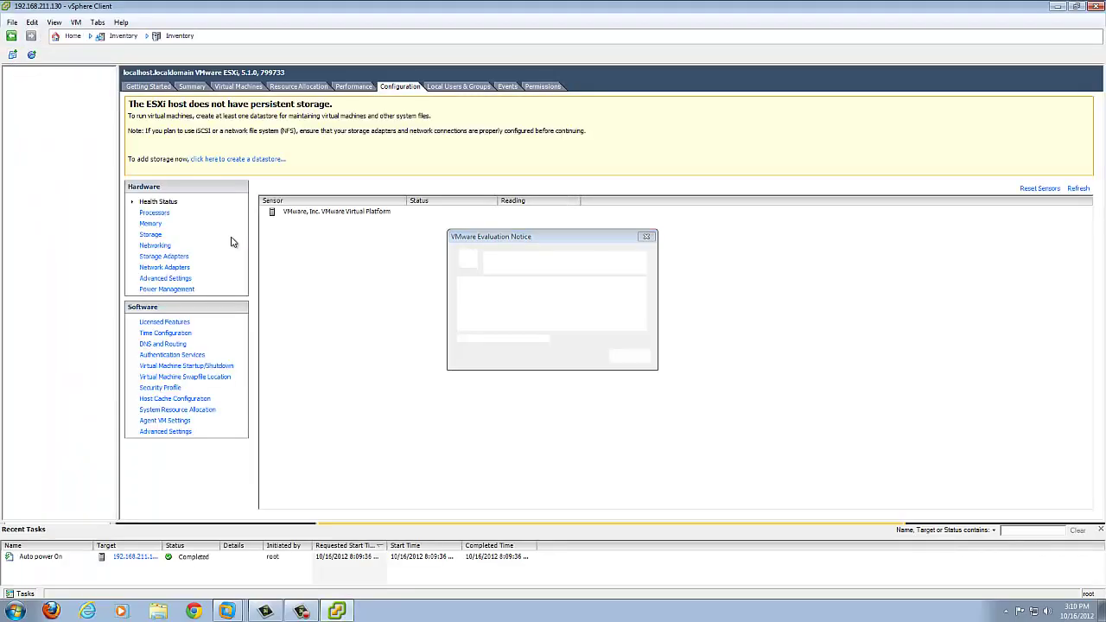
click(627, 355)
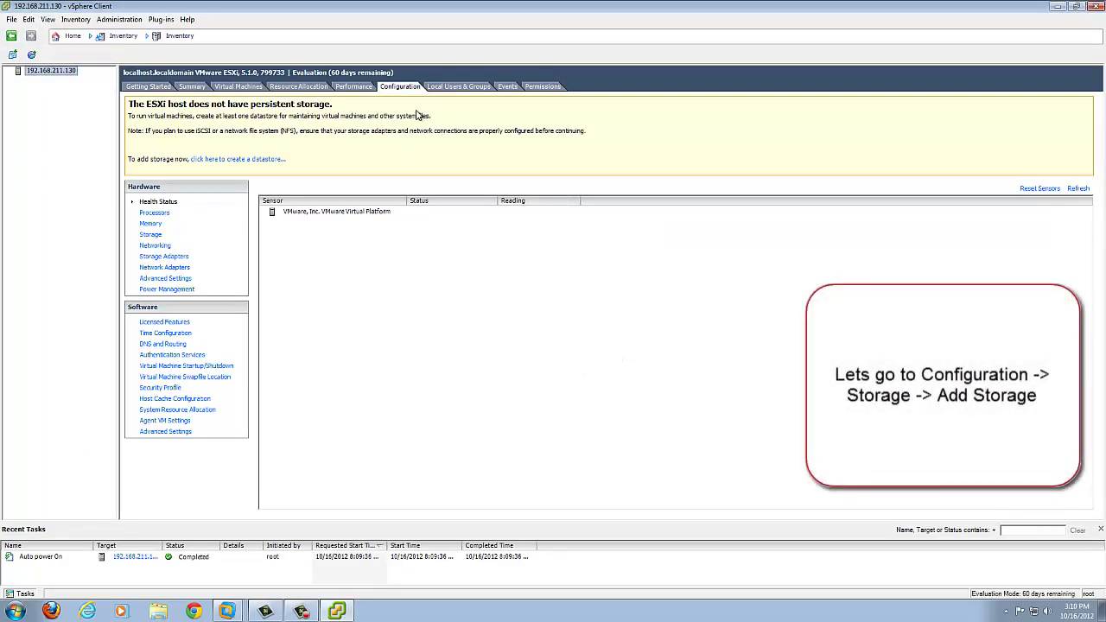
click(152, 234)
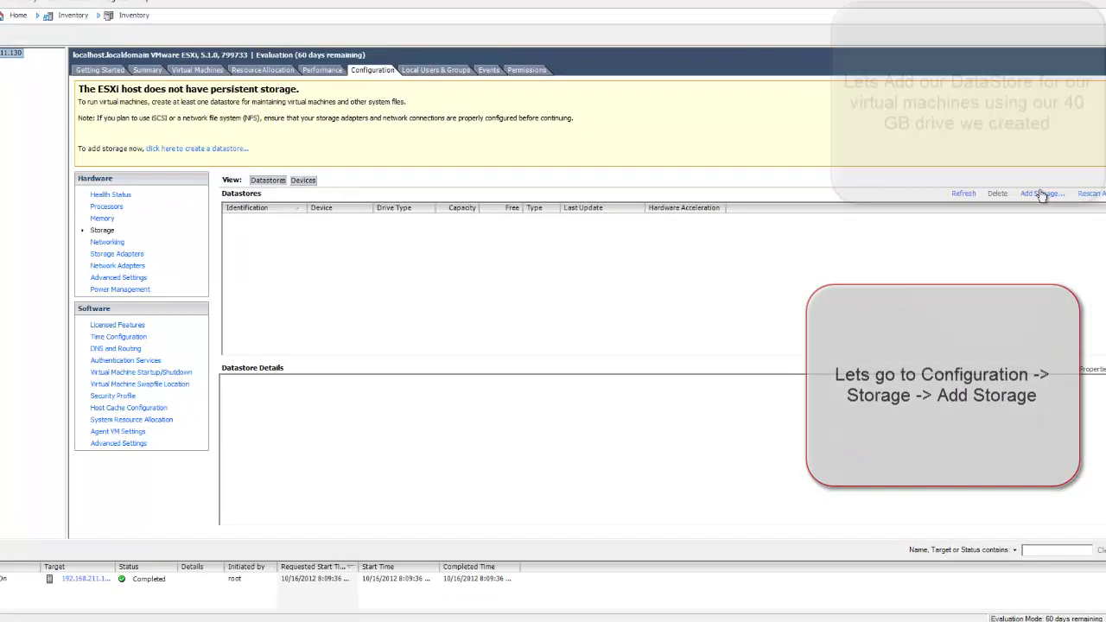
Step: Create VMFS-5 datastore 'DataStore01' on the 40.00 GB local disk using maximum space
click(1010, 199)
click(655, 528)
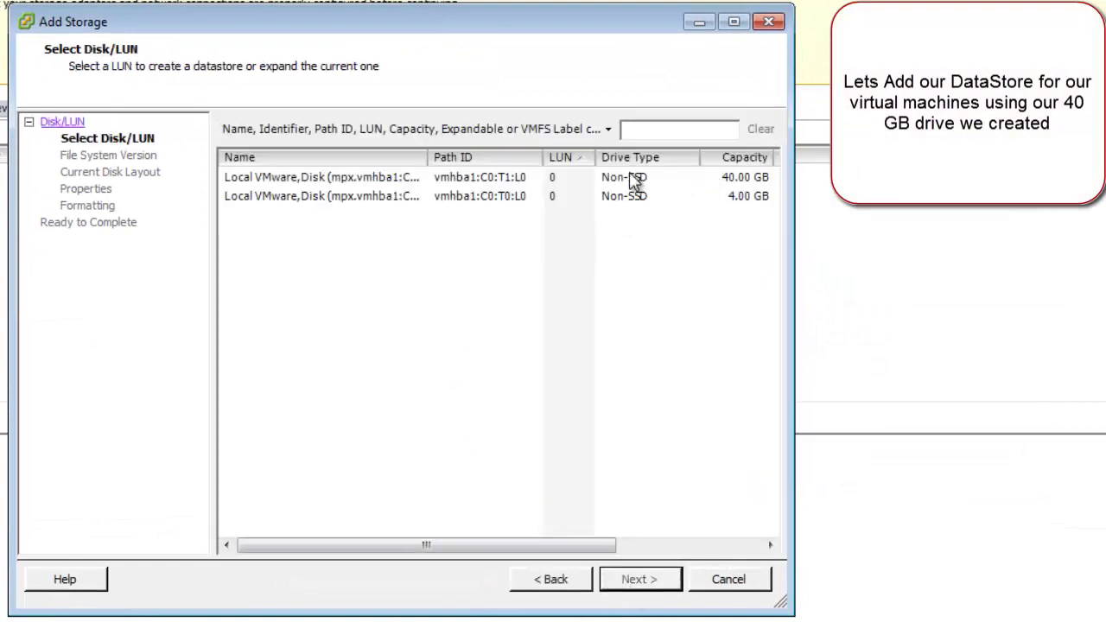
click(728, 181)
click(632, 580)
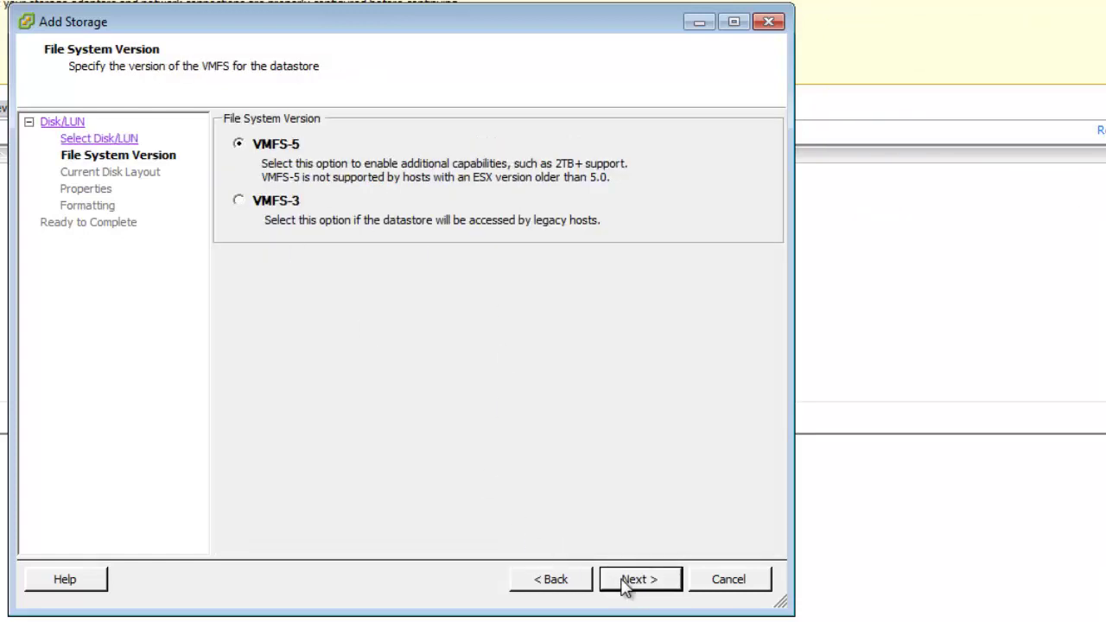
click(628, 584)
click(628, 582)
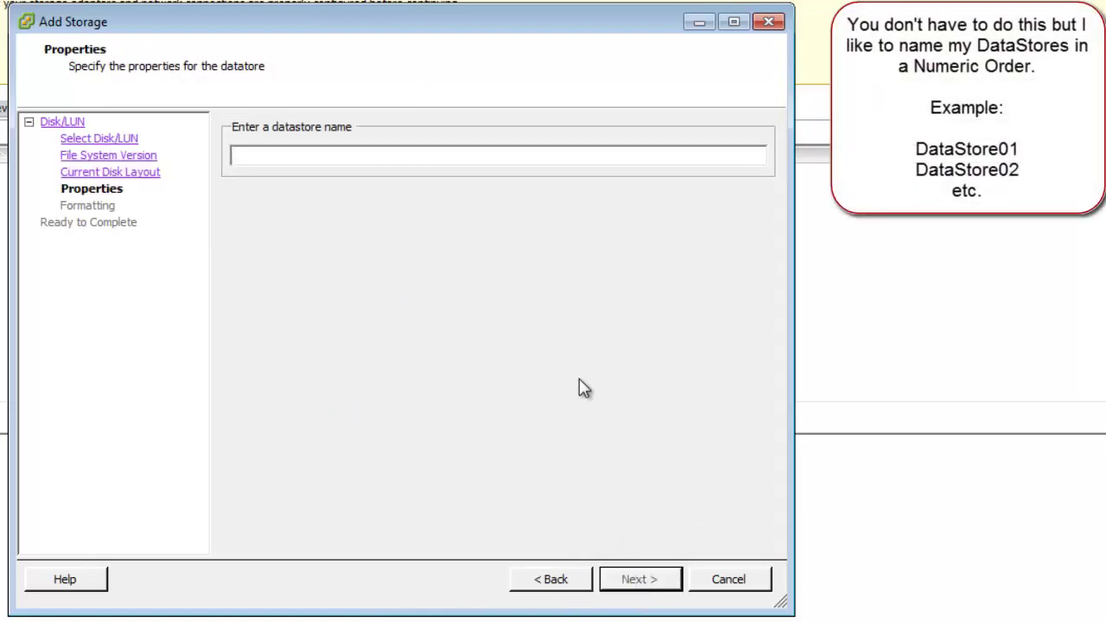
text(DataStore01)
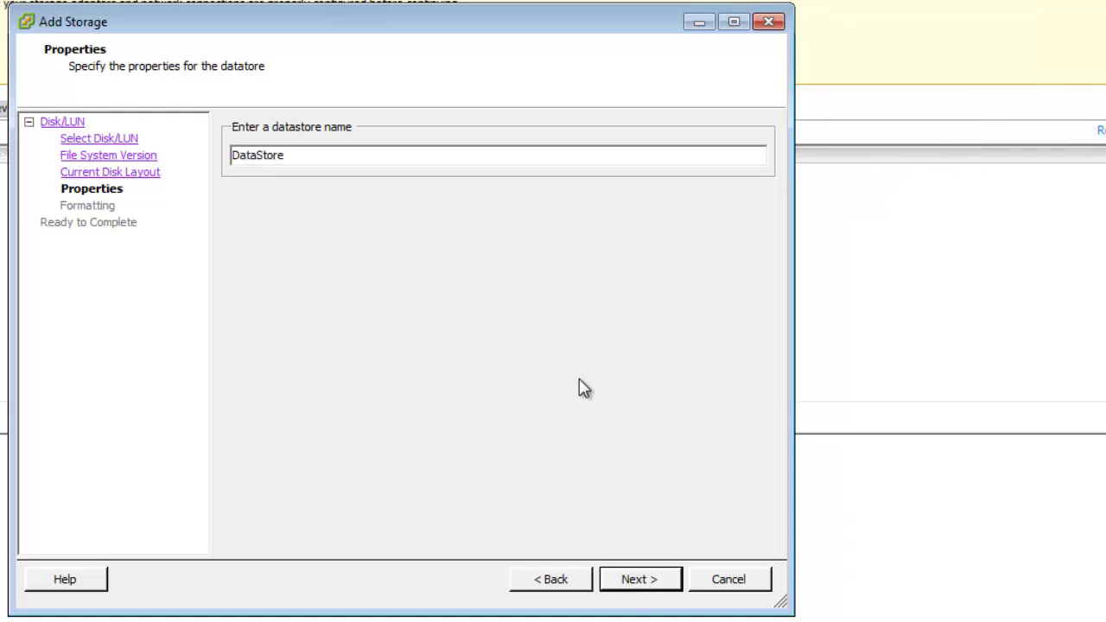
click(640, 580)
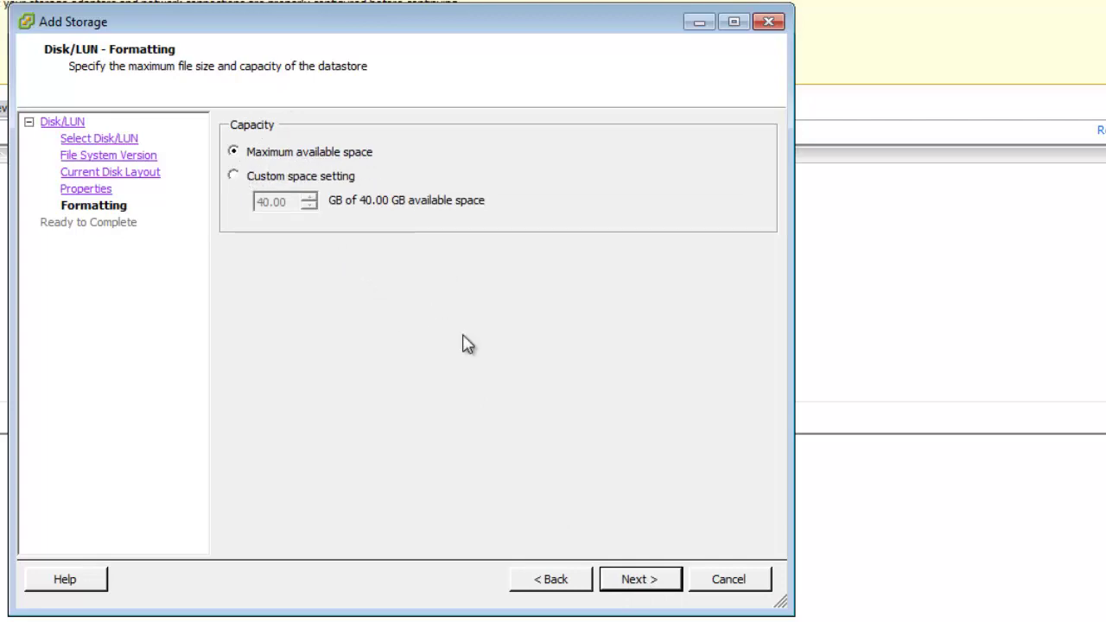
click(661, 581)
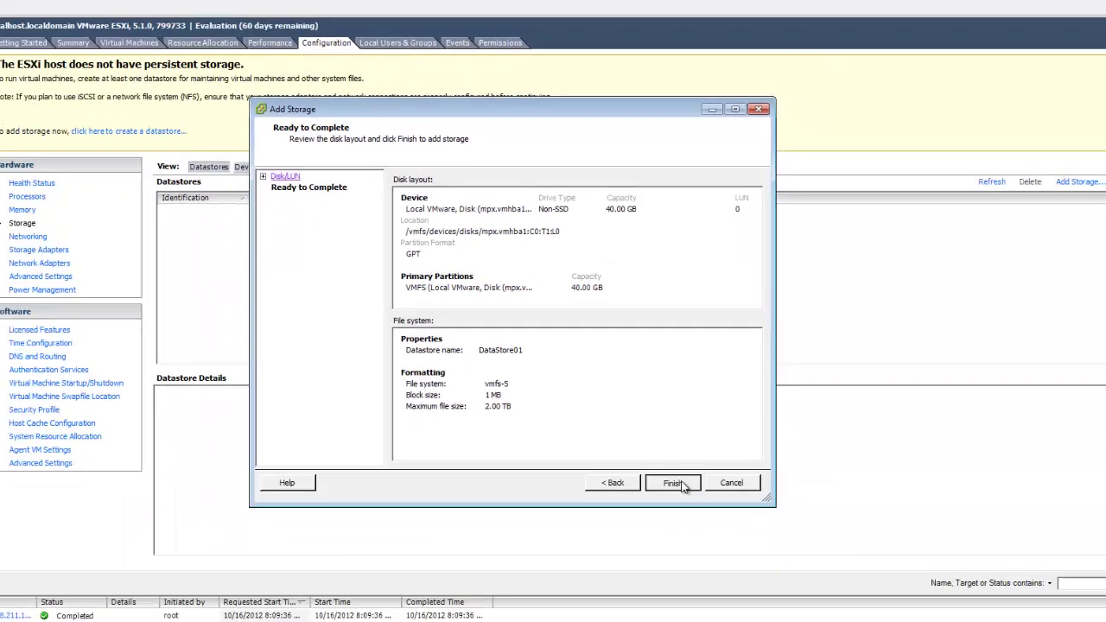
click(662, 581)
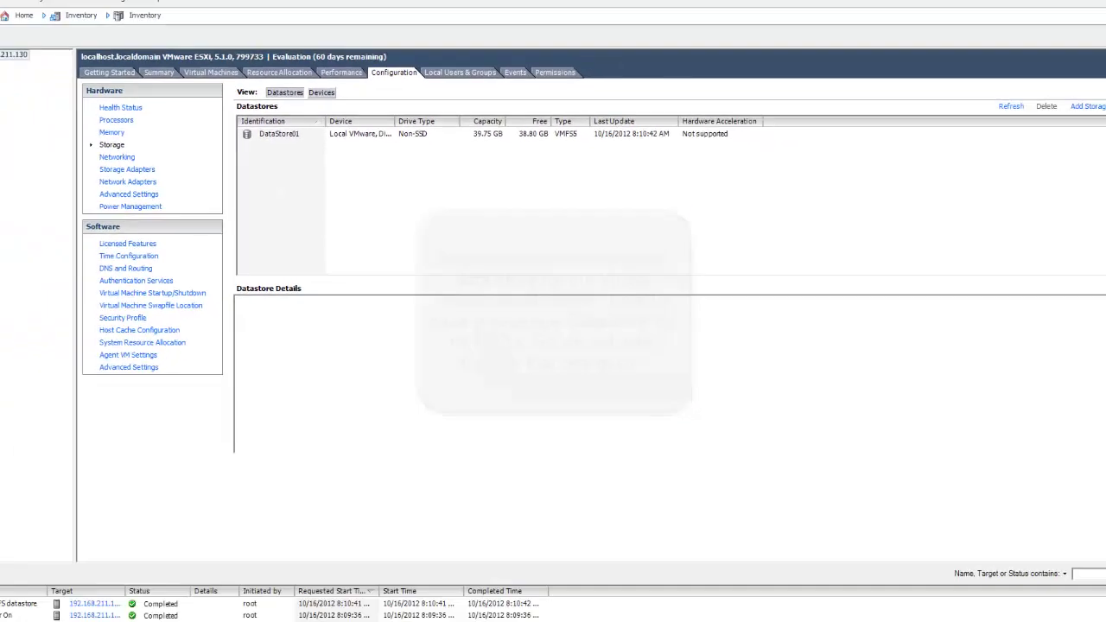
mouse_move(227, 613)
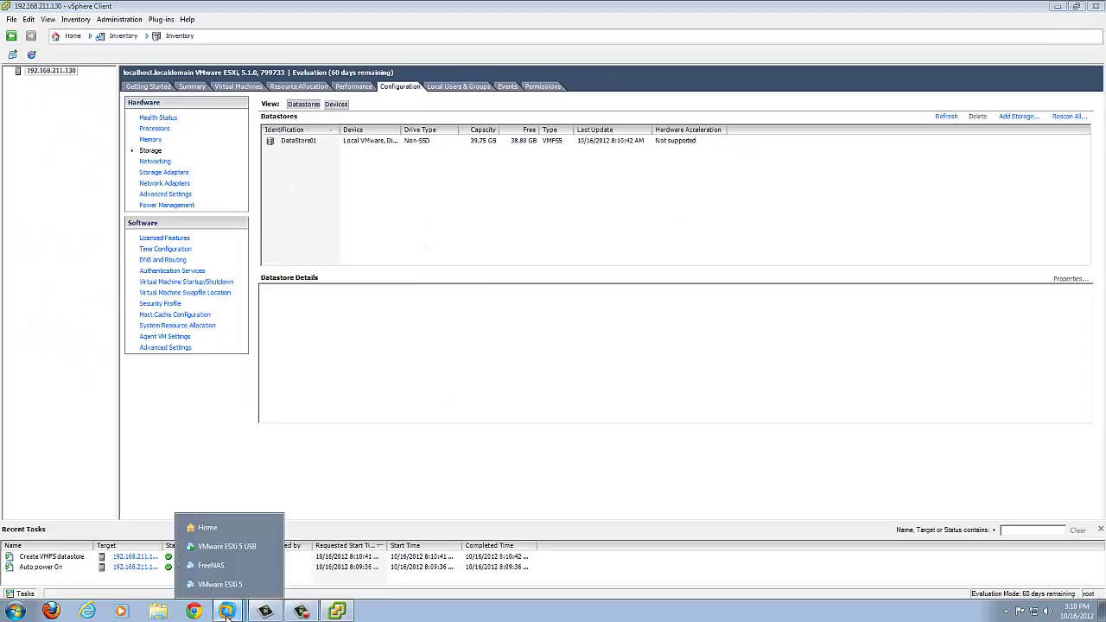
Step: Open the ESXi 5 USB VM's settings and launch the Add Hardware Wizard
click(204, 551)
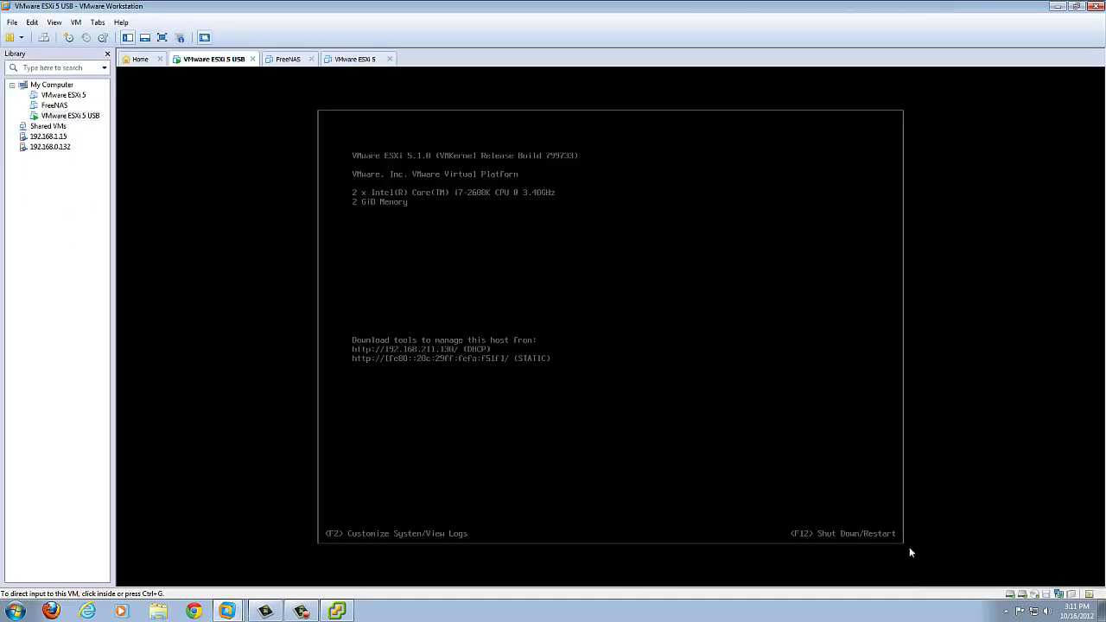
right_click(1014, 598)
click(1031, 585)
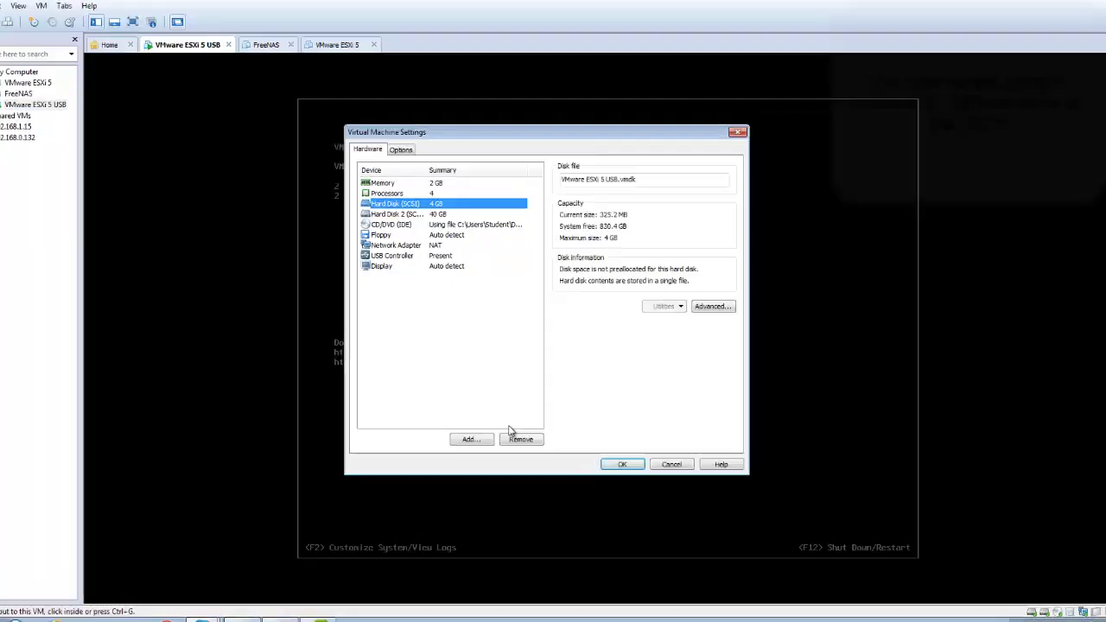
click(470, 440)
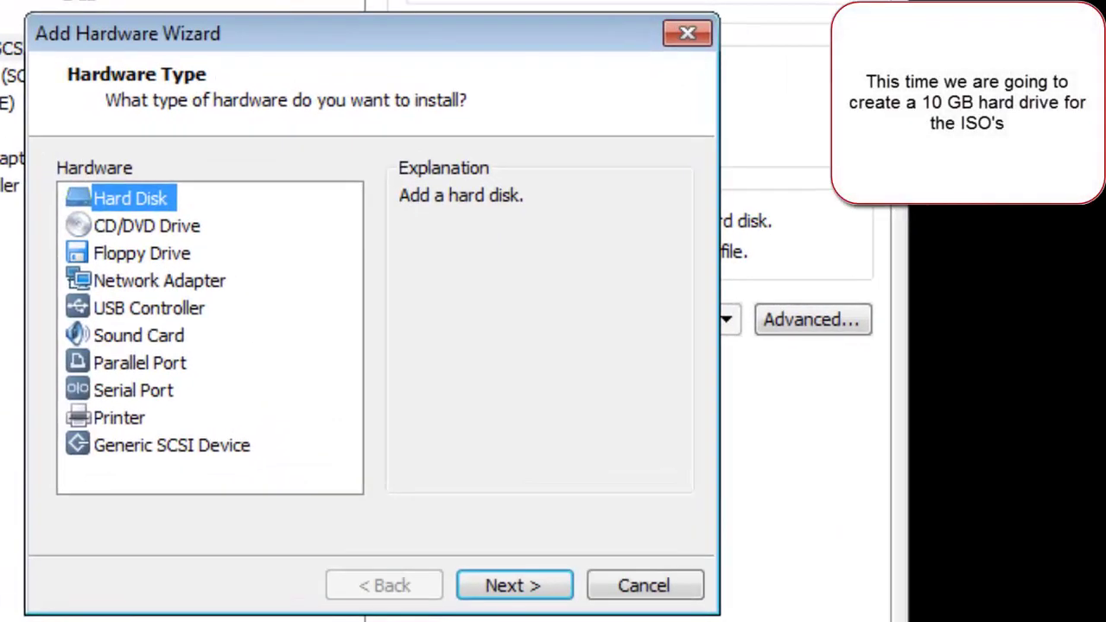
Step: Add a new 10 GB virtual disk stored as a single file and apply the settings
click(554, 594)
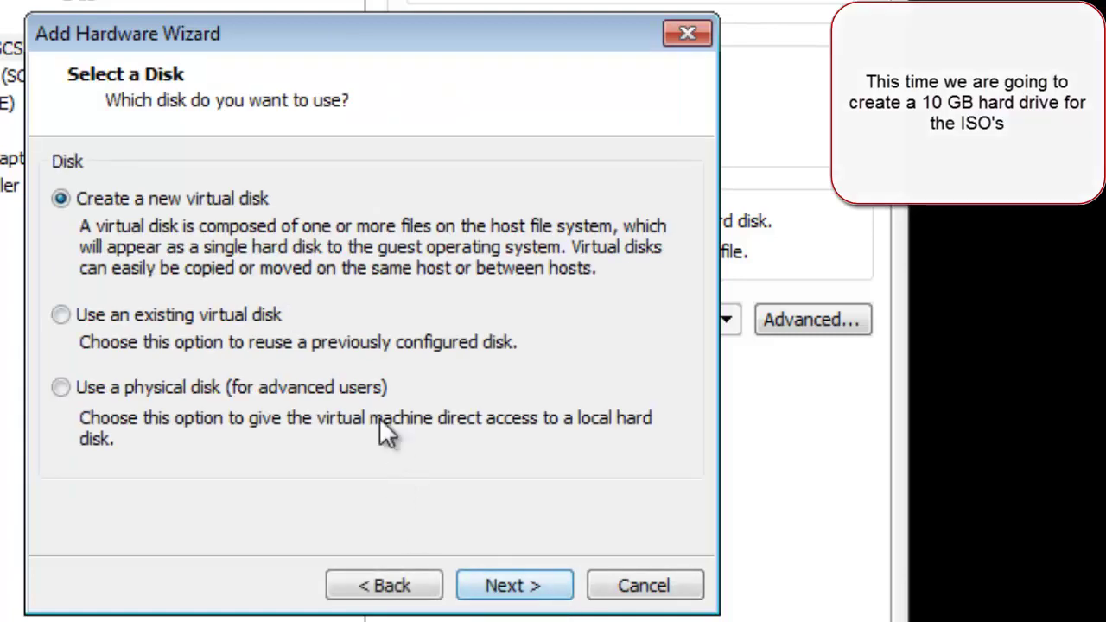
click(529, 597)
click(529, 594)
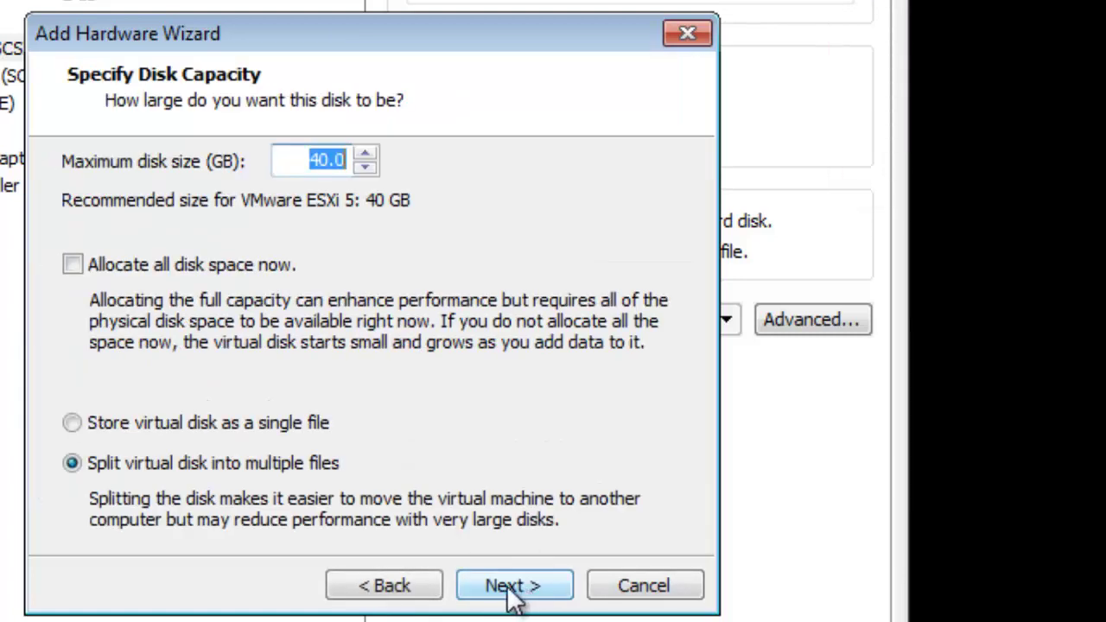
click(313, 166)
key(BackSpace)
text(2)
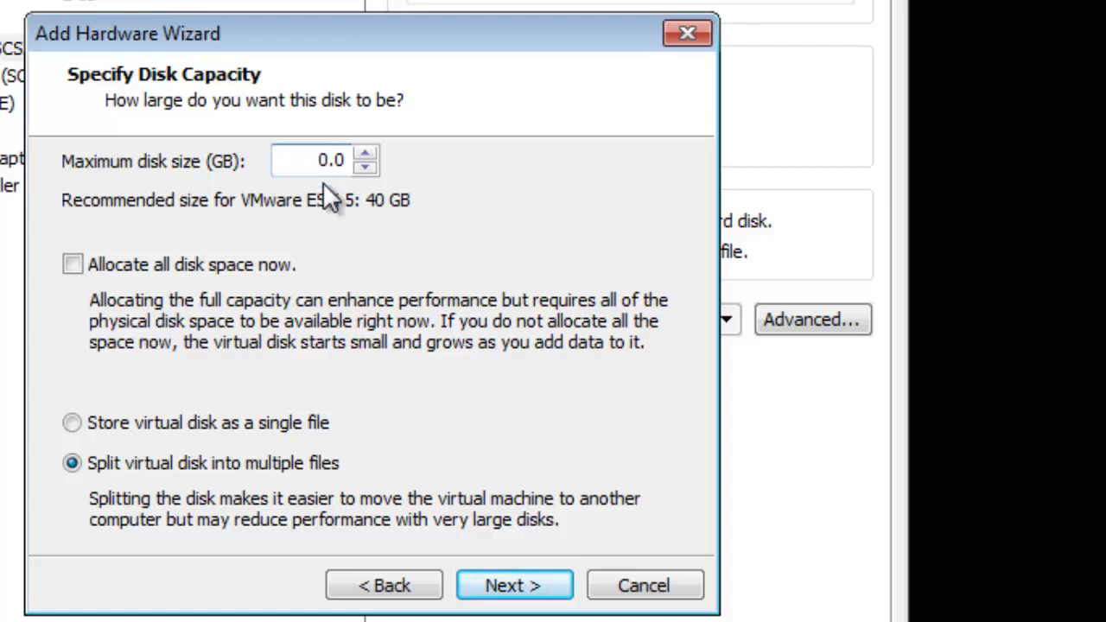
text(1)
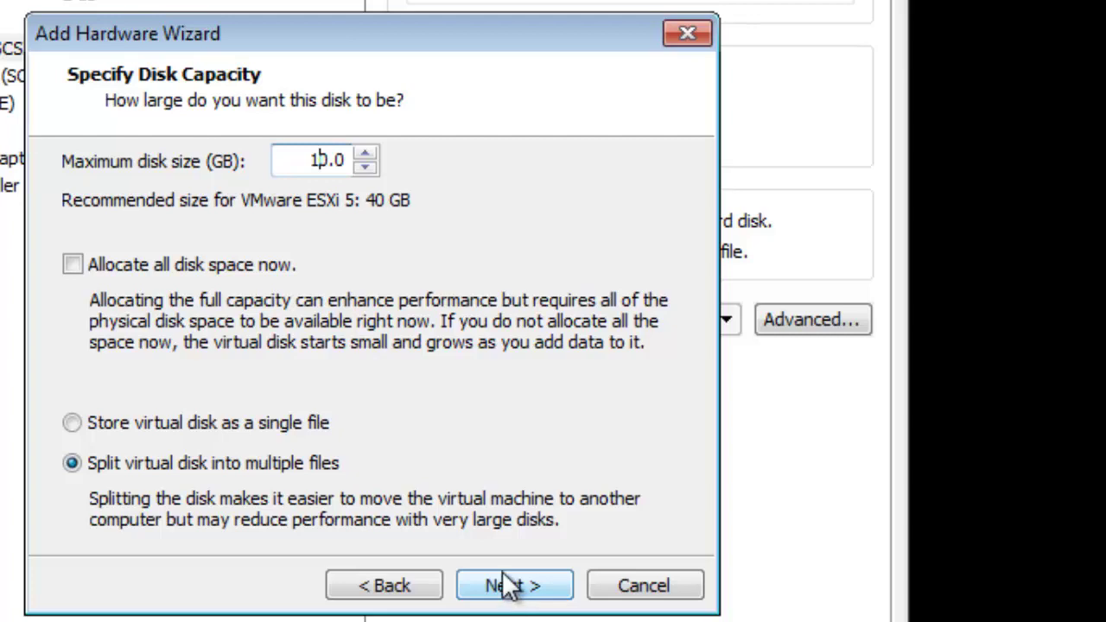
click(220, 421)
click(500, 588)
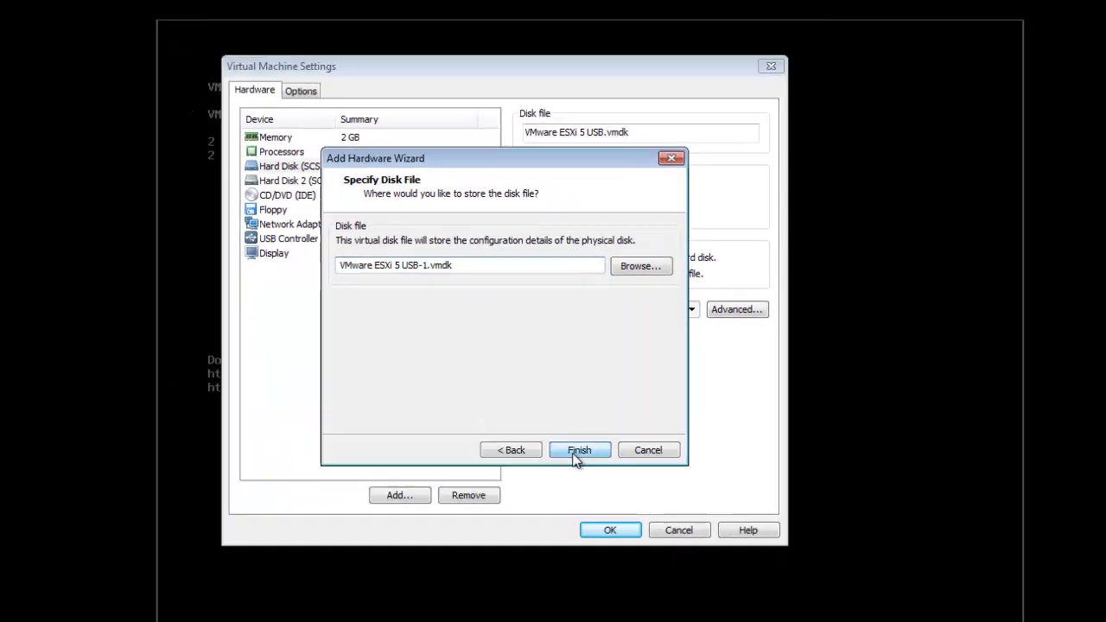
click(515, 588)
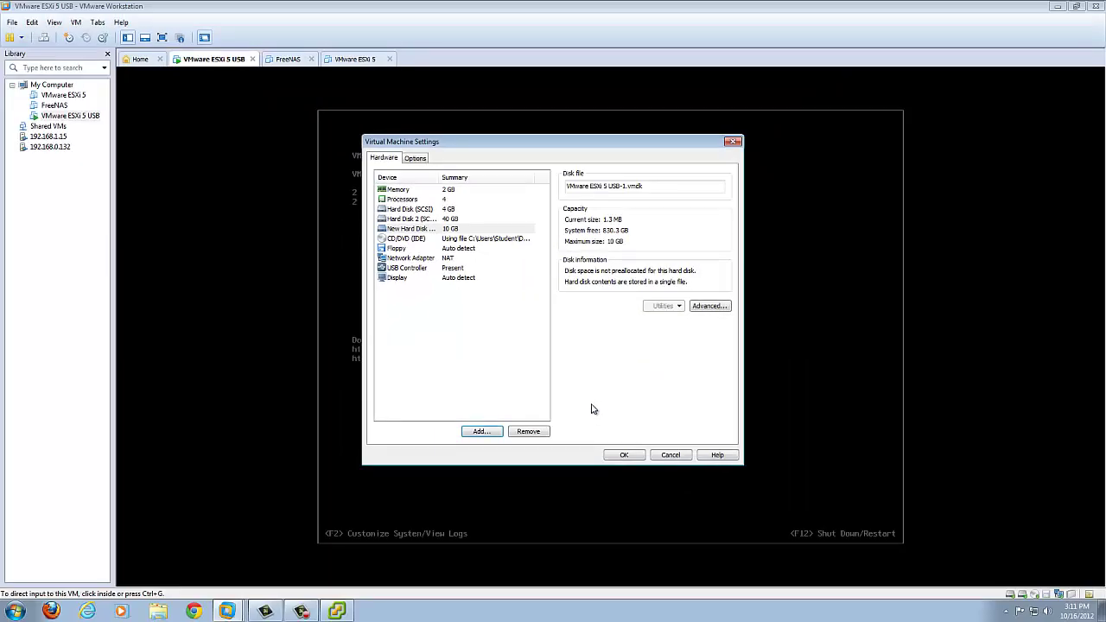
click(624, 455)
Step: Authenticate at the ESXi console, restart the host with F11, then release input
click(638, 461)
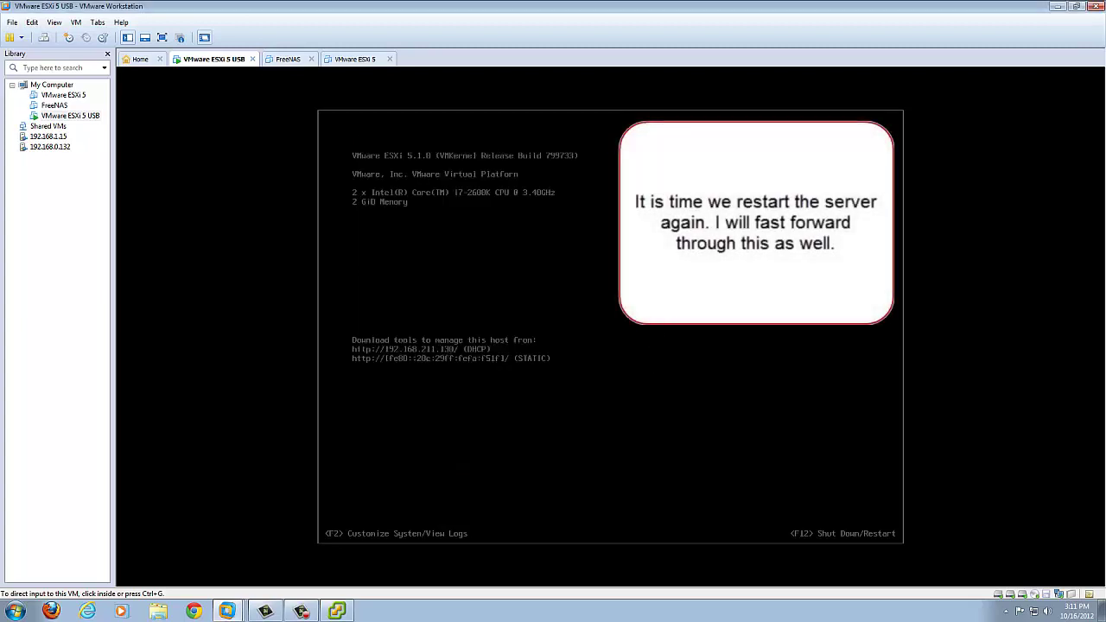
key(F12)
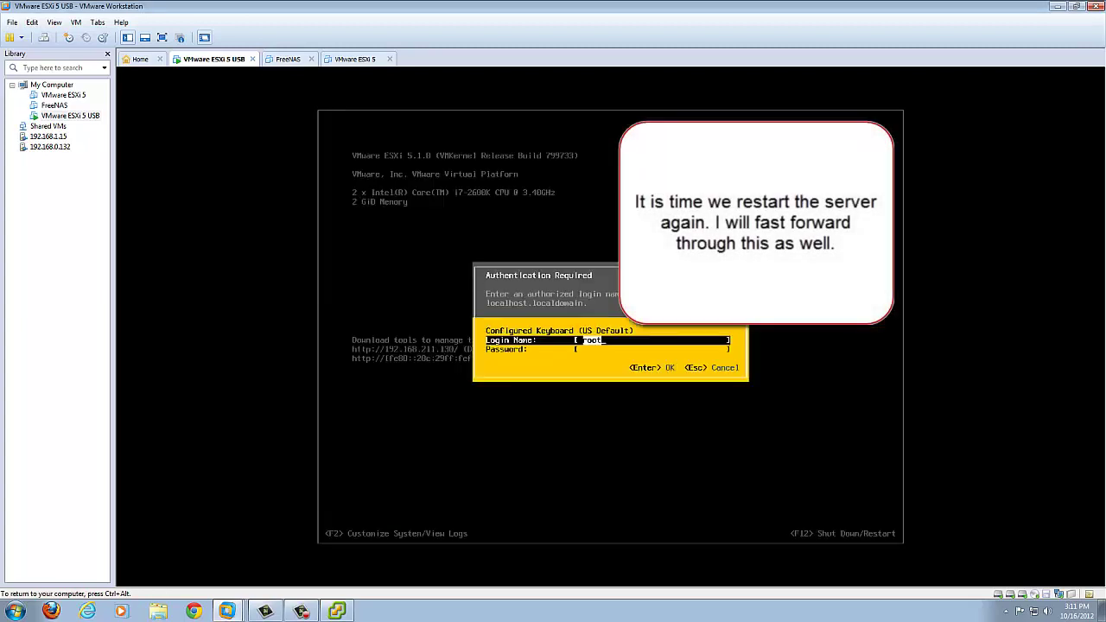
key(Tab)
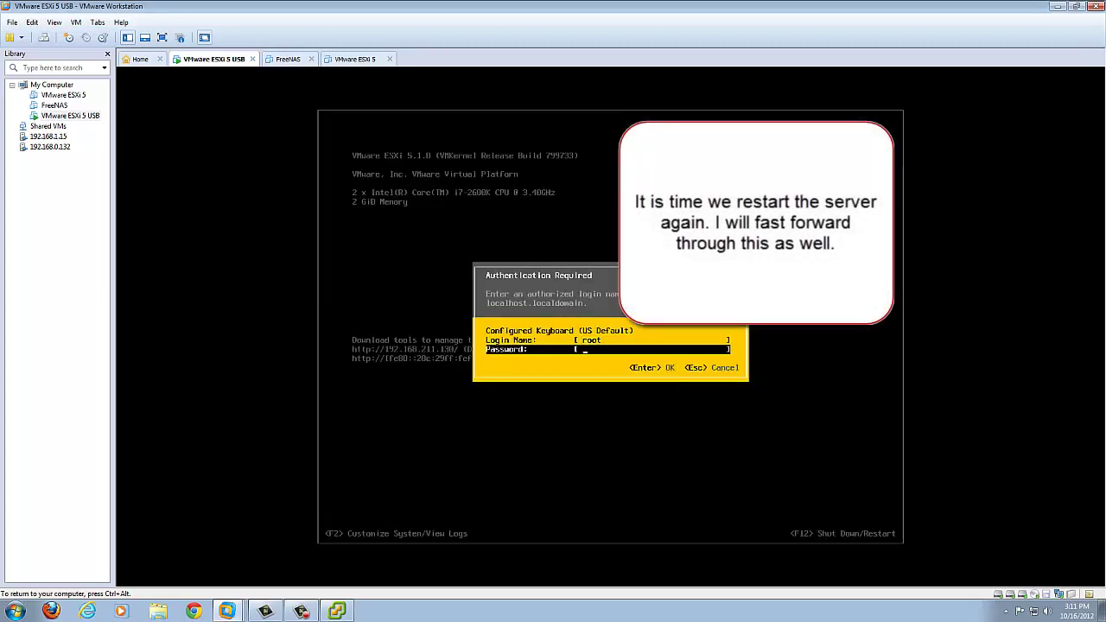
text(****)
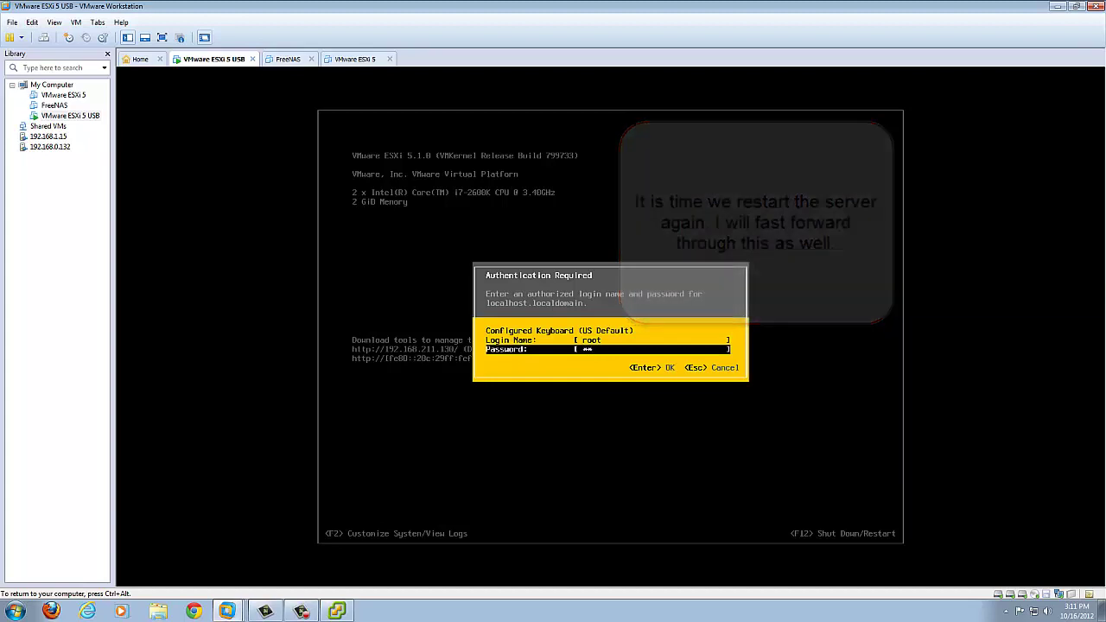
key(Return)
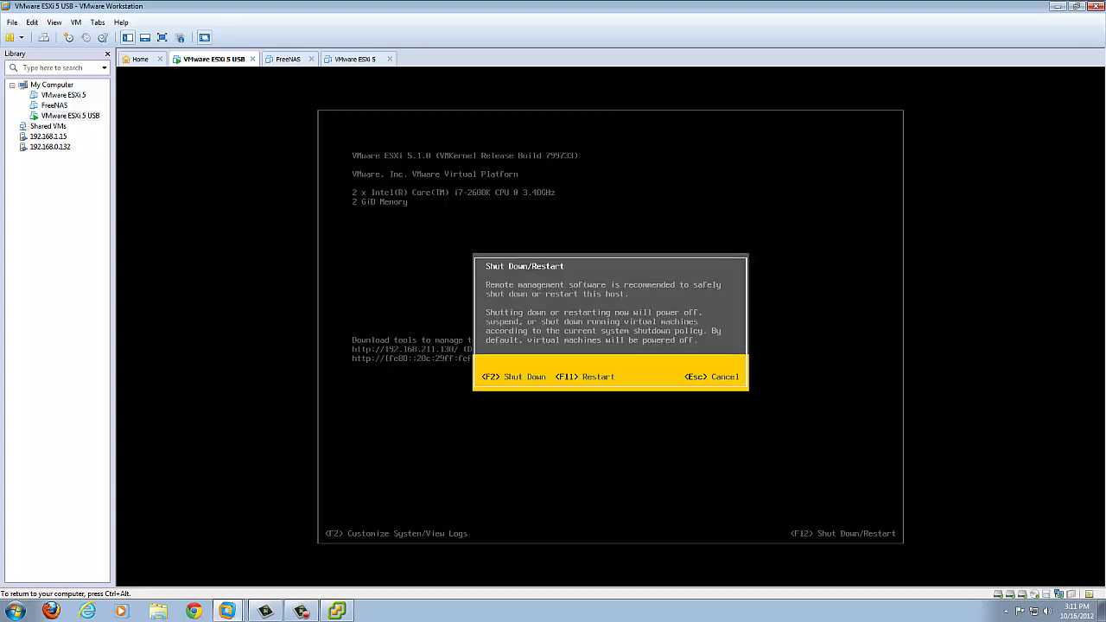
key(F11)
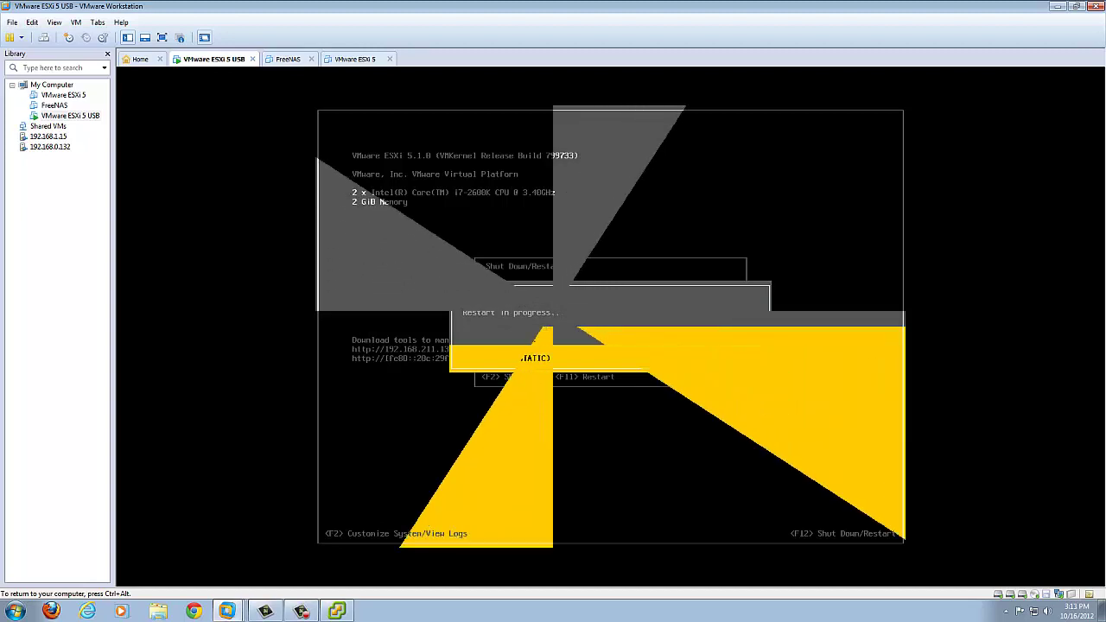
key(ctrl+alt)
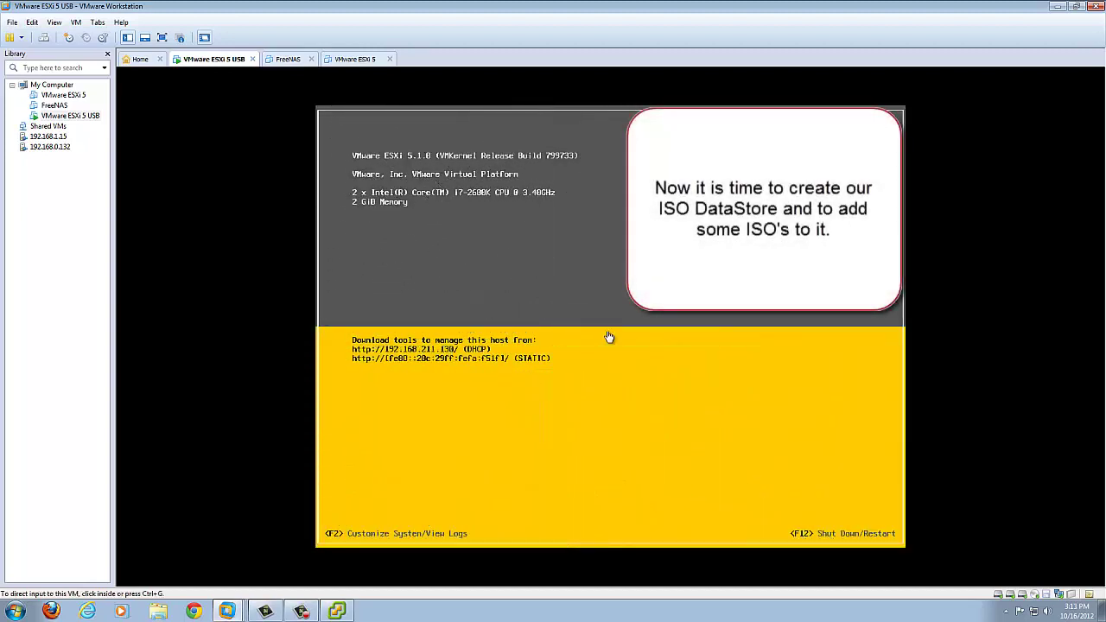
Step: Log back into 192.168.211.130, dismiss the evaluation notice and show the Configuration tab
click(307, 613)
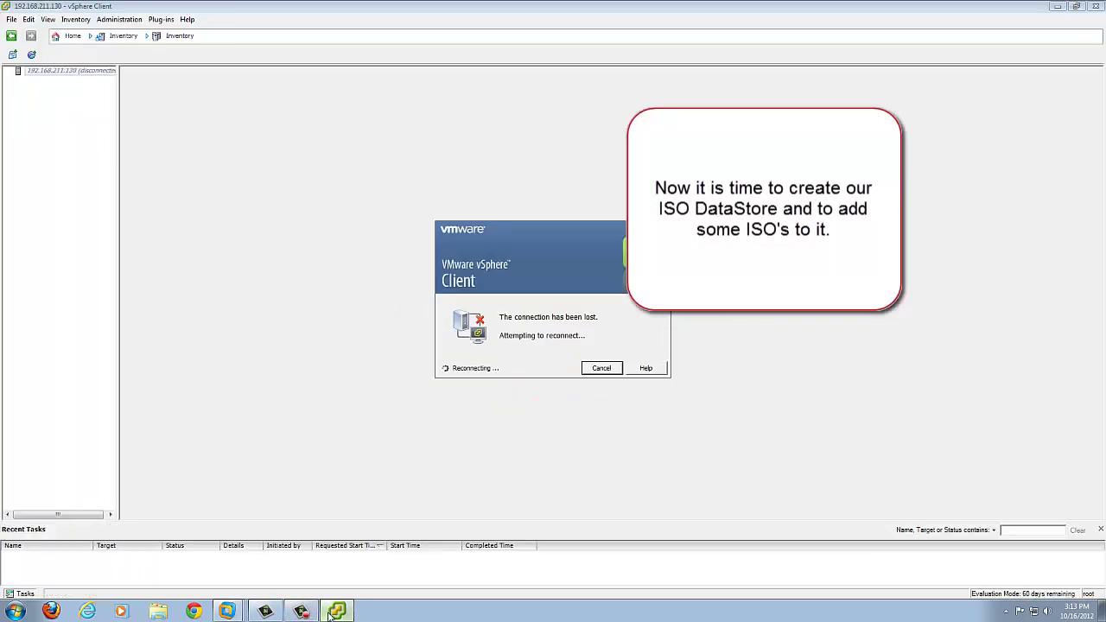
click(599, 370)
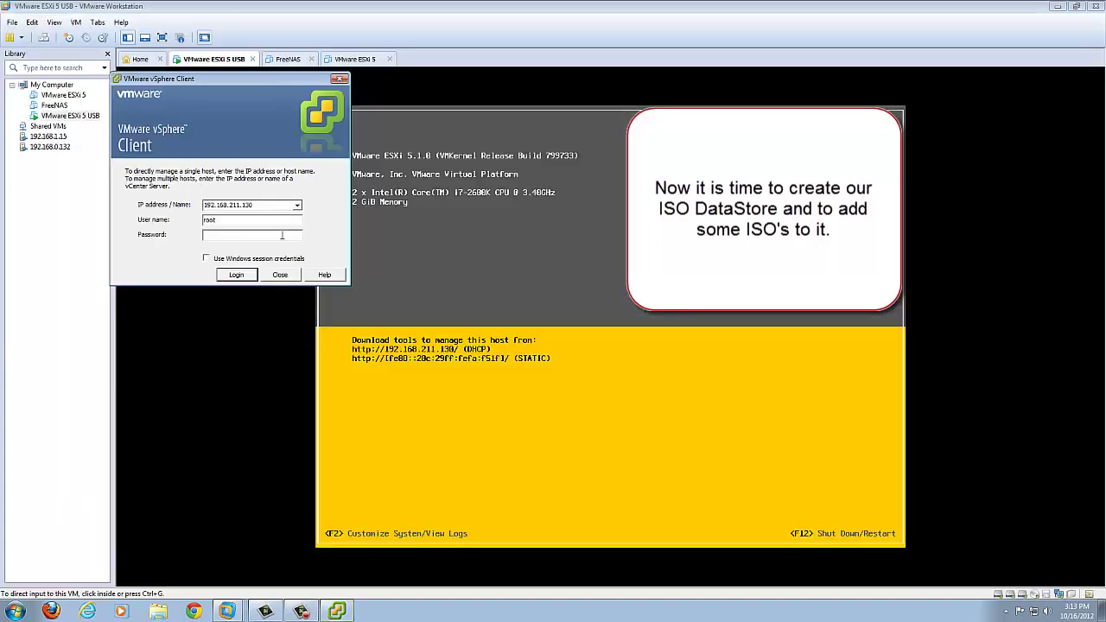
text(**)
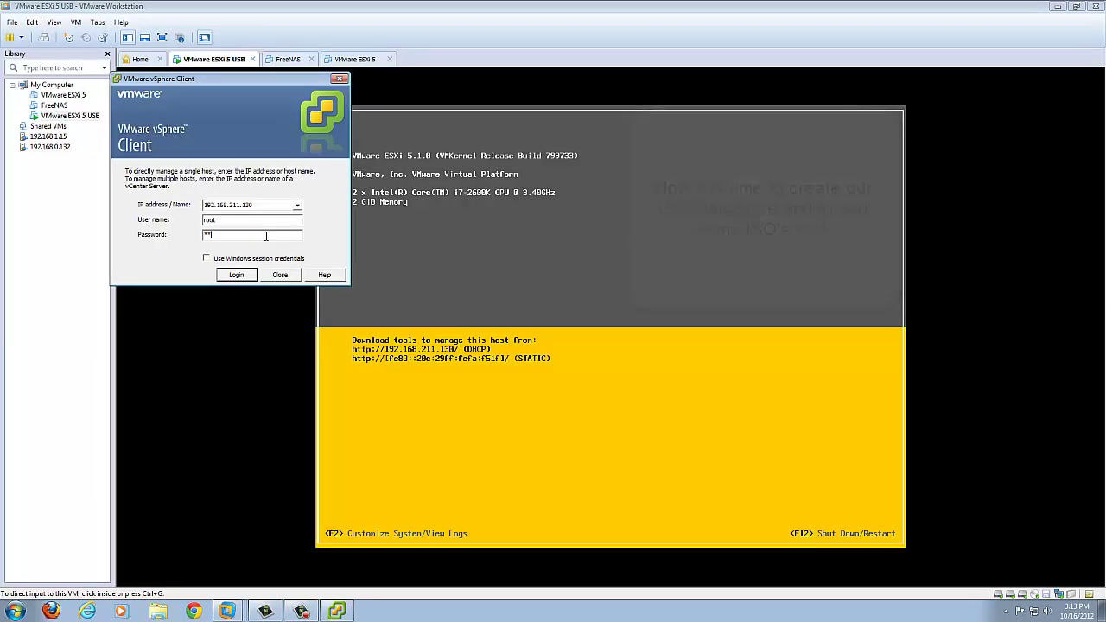
key(Return)
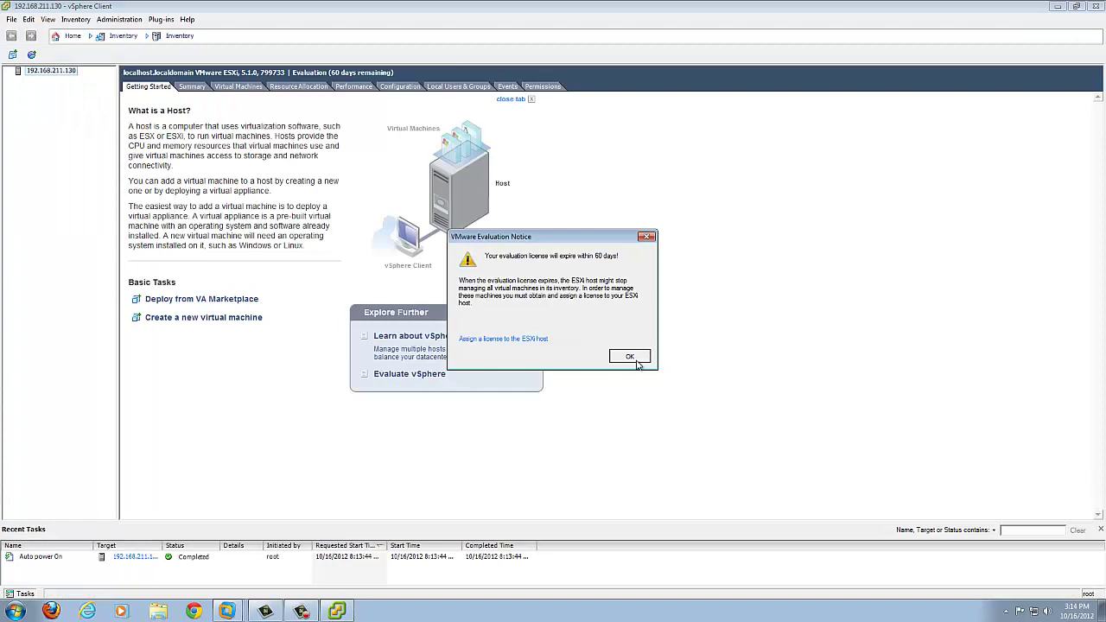
click(635, 359)
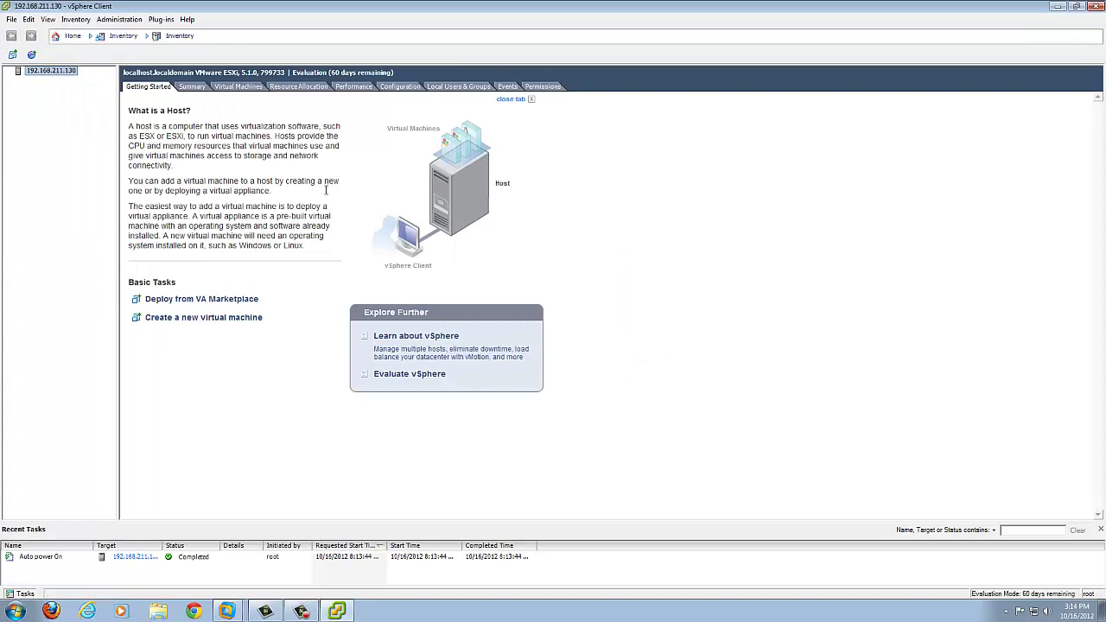
click(404, 88)
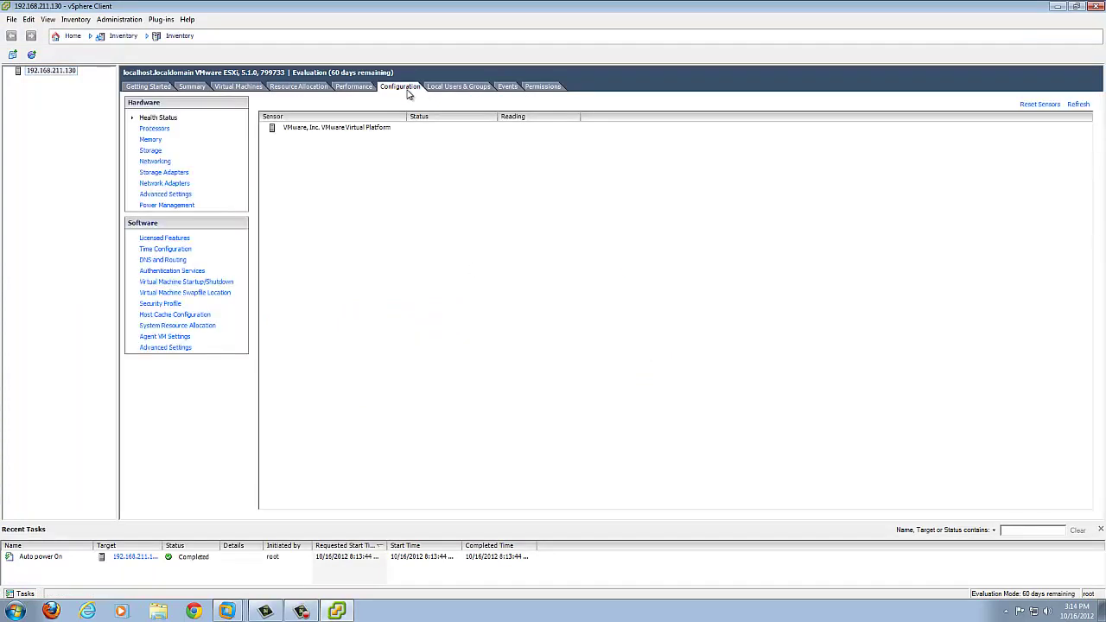
Step: Add a datastore named Datastore00 on the 10.00 GB local disk, using maximum capacity
click(151, 151)
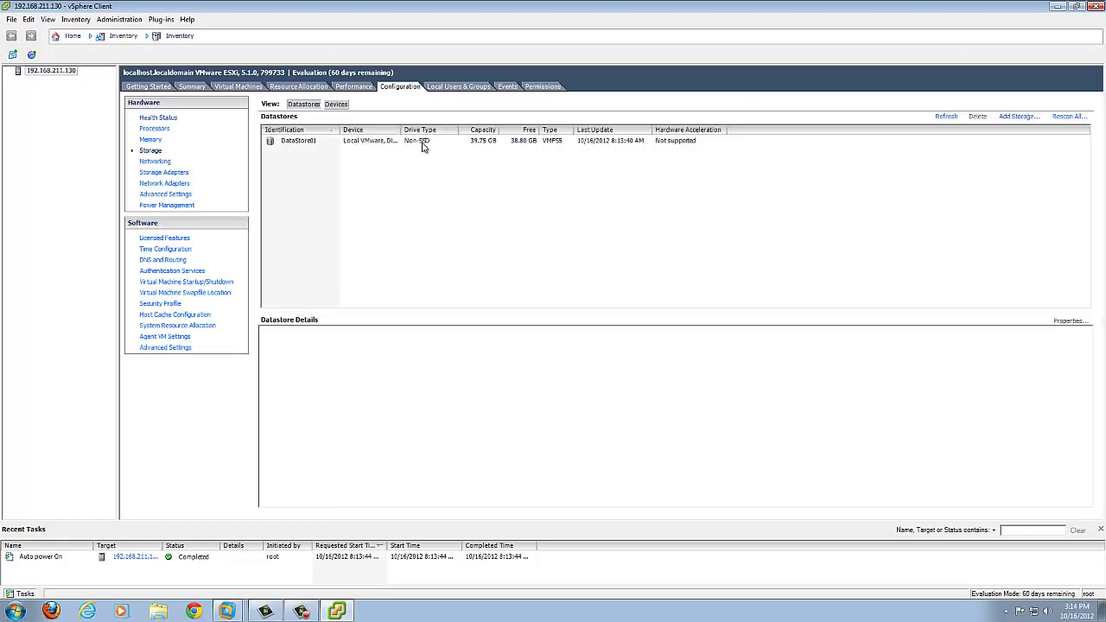
click(1019, 116)
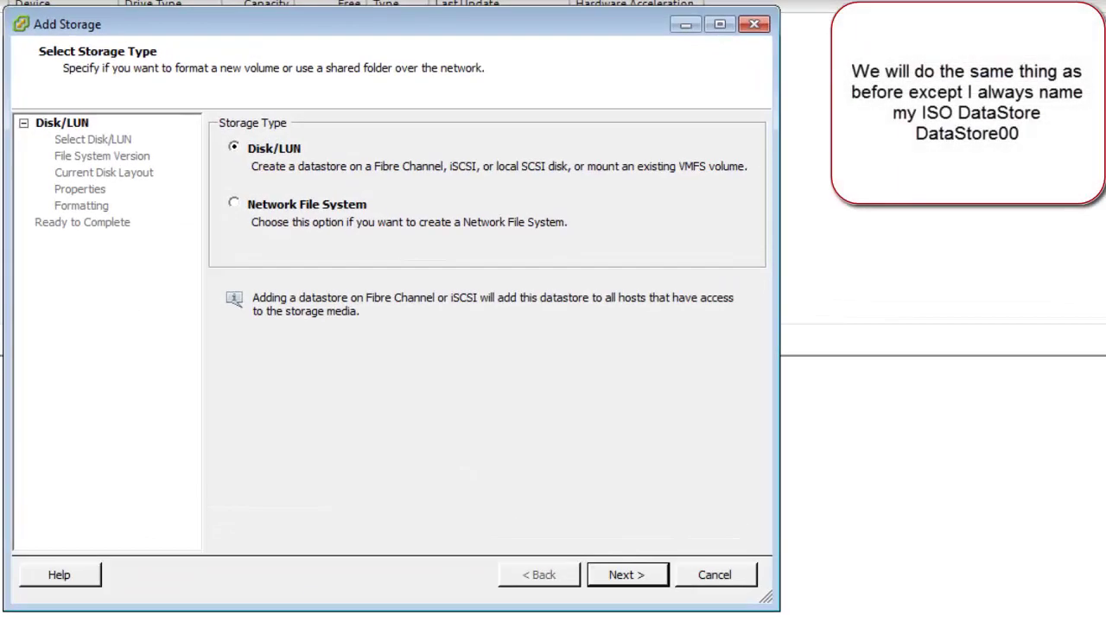
click(622, 570)
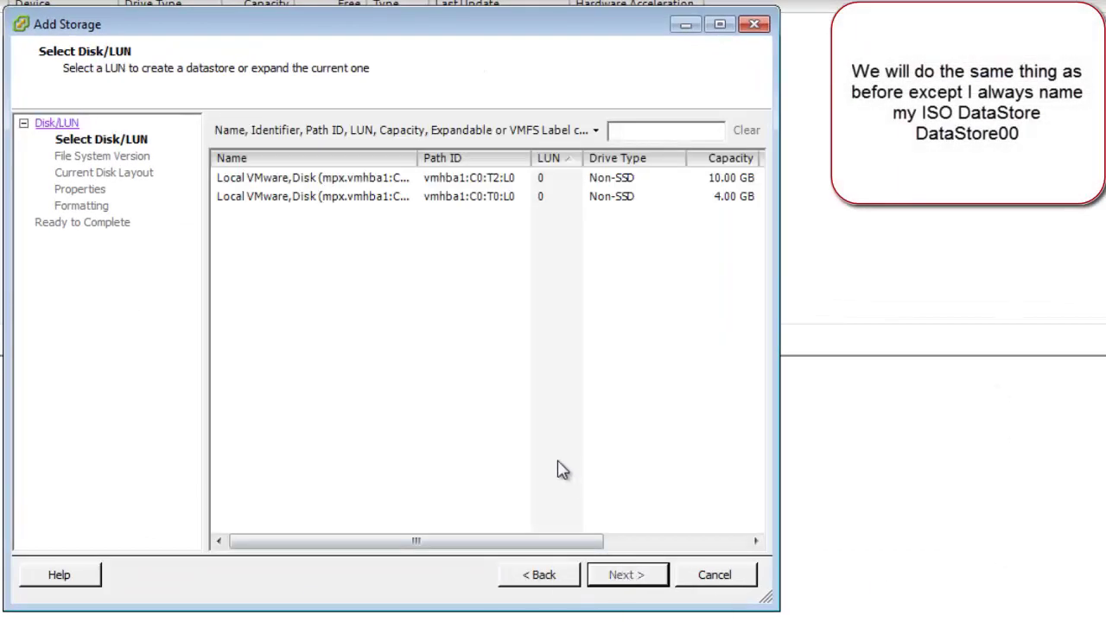
click(688, 180)
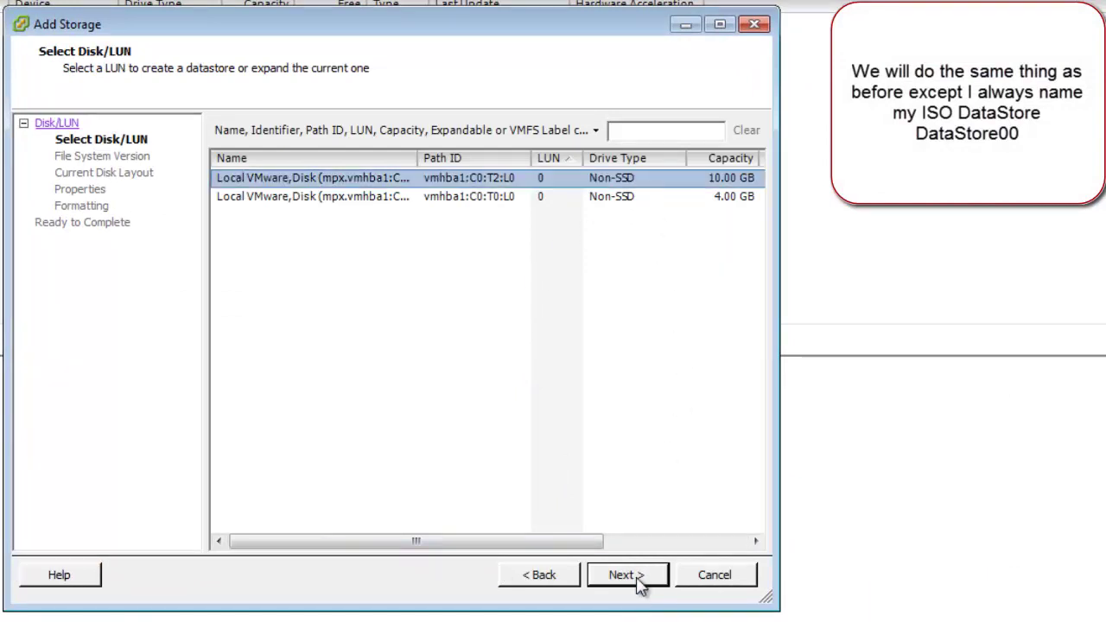
click(635, 578)
click(635, 577)
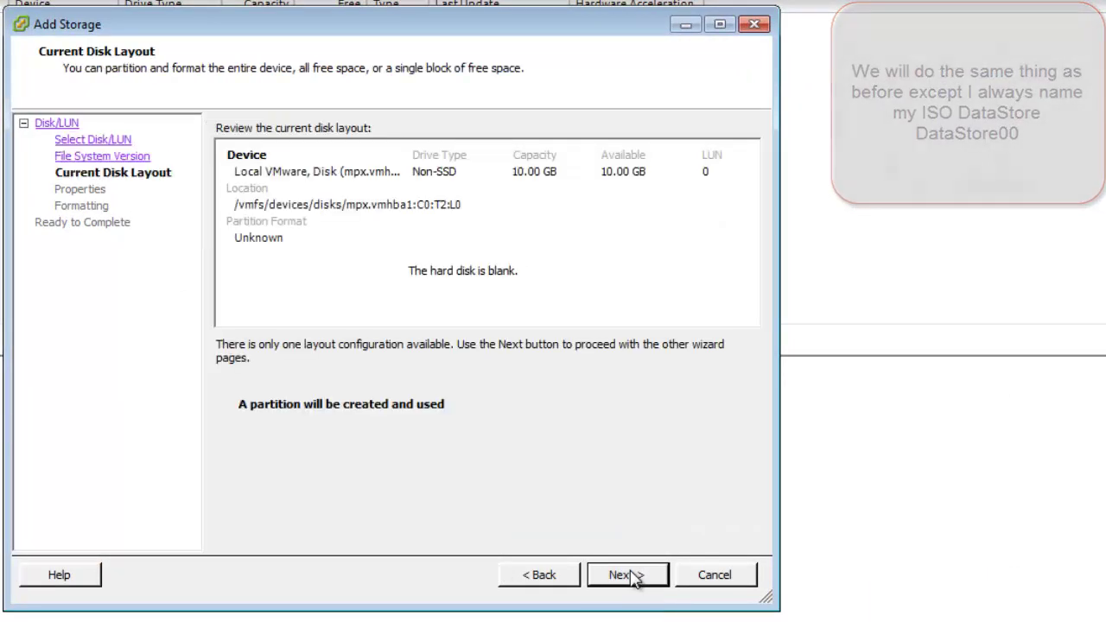
click(636, 578)
text(Datastore00)
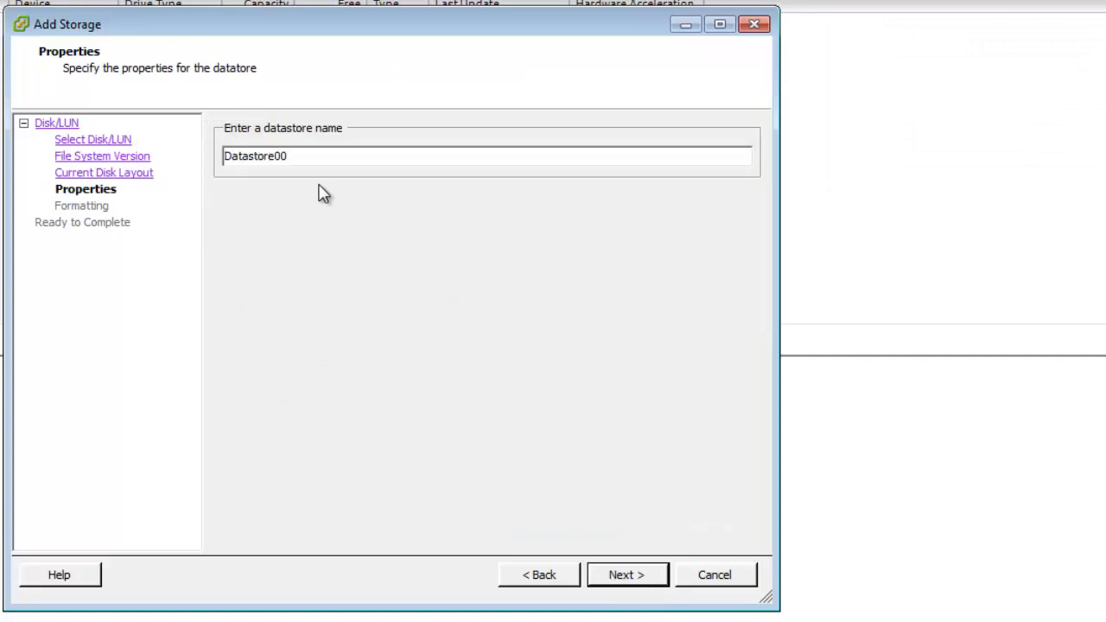
key(Return)
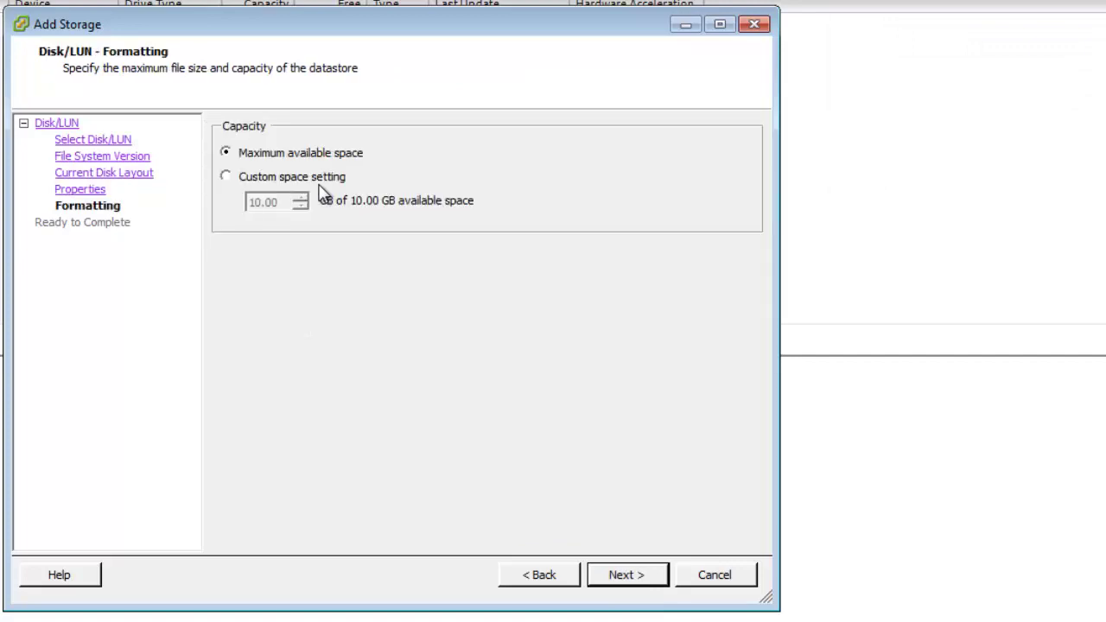
key(Return)
key(Return)
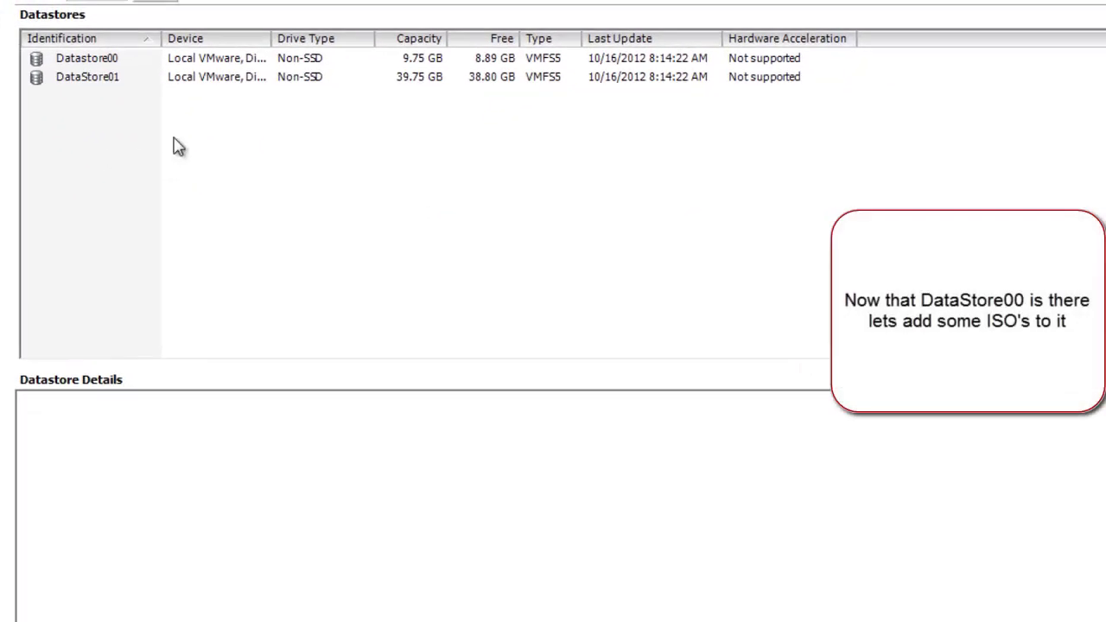
Step: Browse Datastore00 in the Datastore Browser and bring up the empty file list's context menu
click(76, 58)
click(84, 78)
click(113, 58)
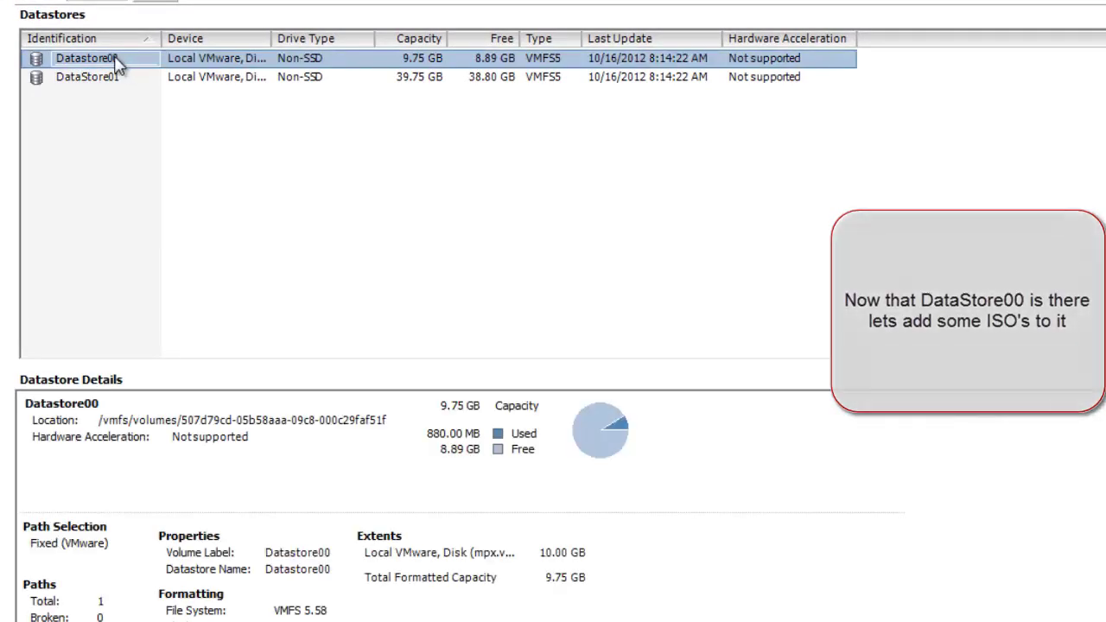
right_click(116, 65)
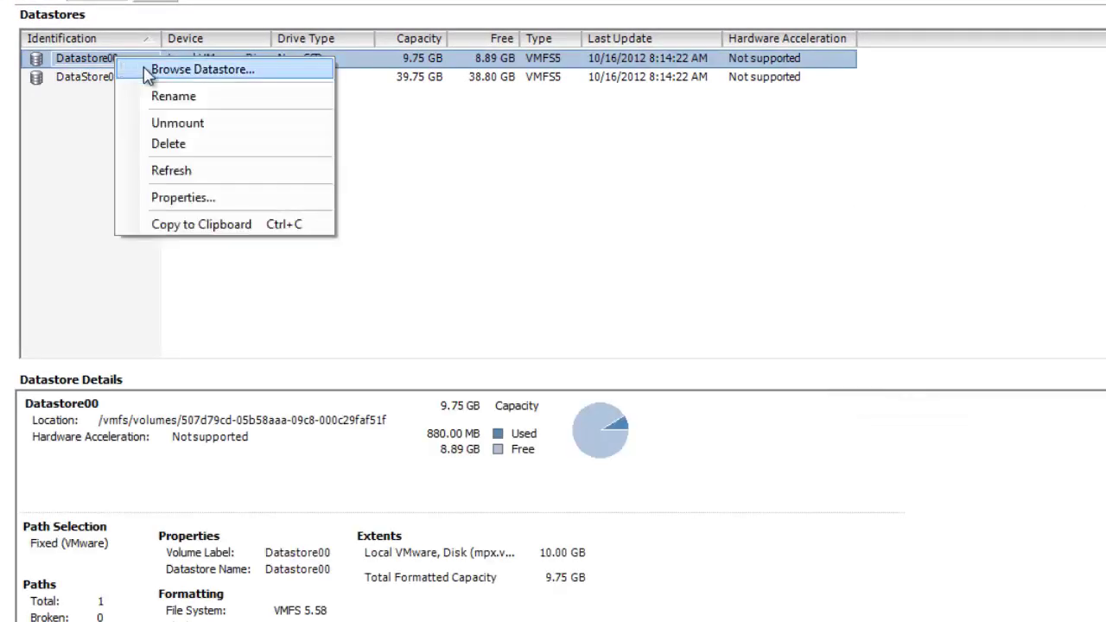
click(118, 73)
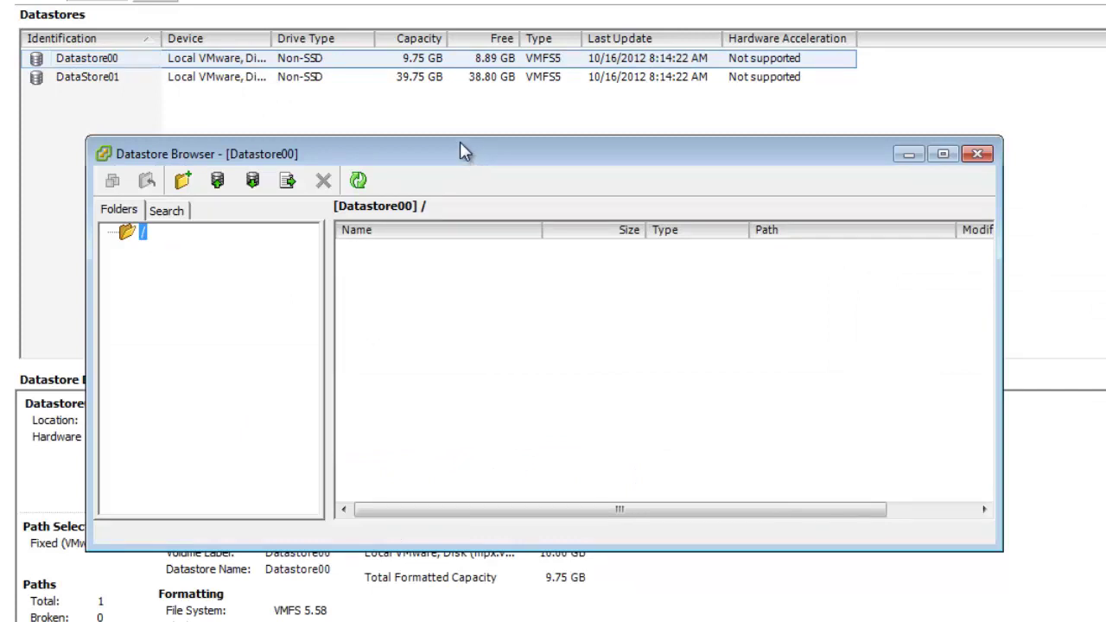
drag(460, 142, 450, 114)
right_click(386, 310)
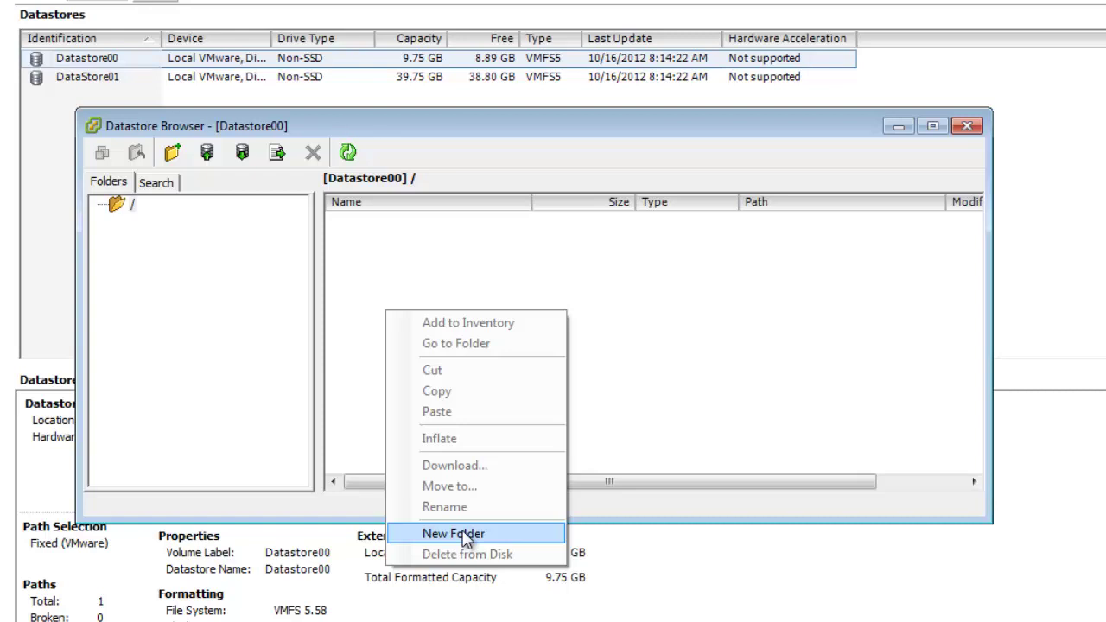
Step: Create a new folder named ISO's at the root of Datastore00
click(453, 534)
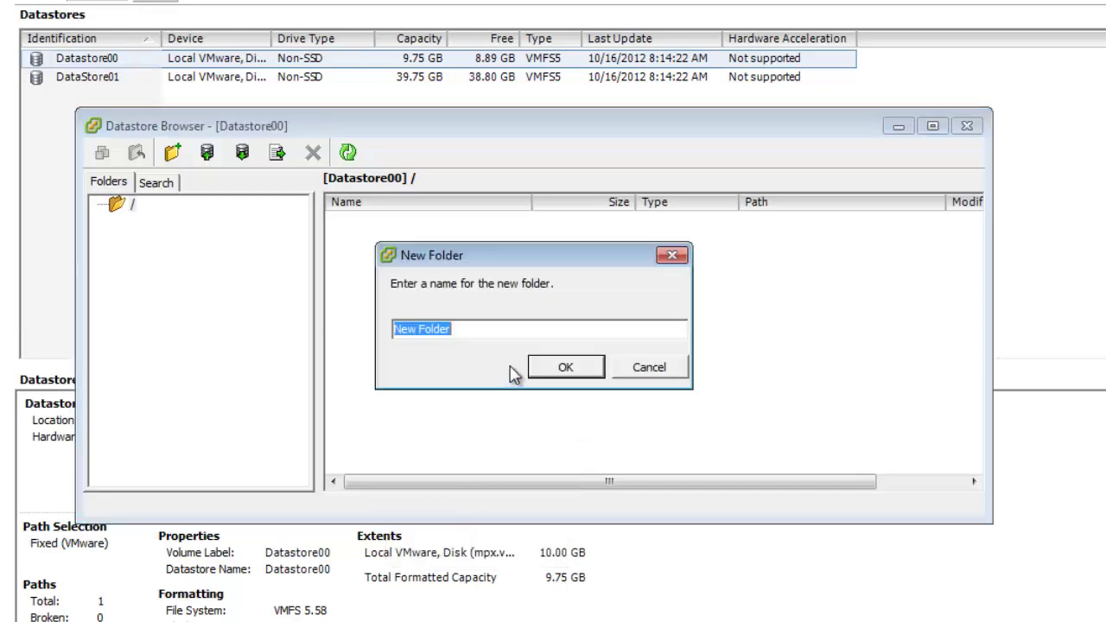
text(ISO's)
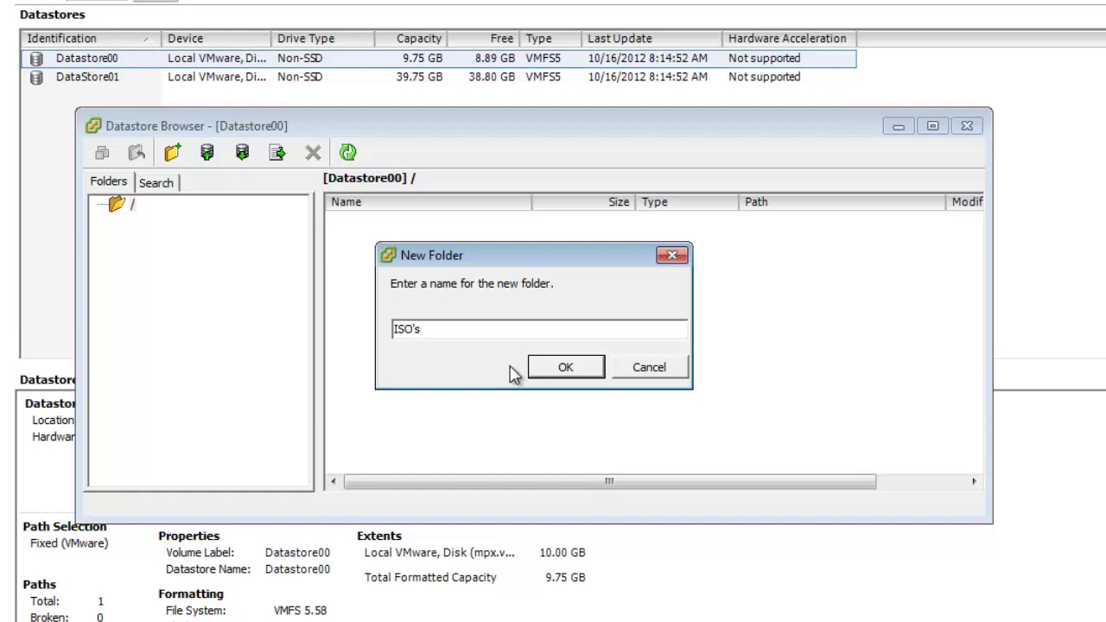
key(Return)
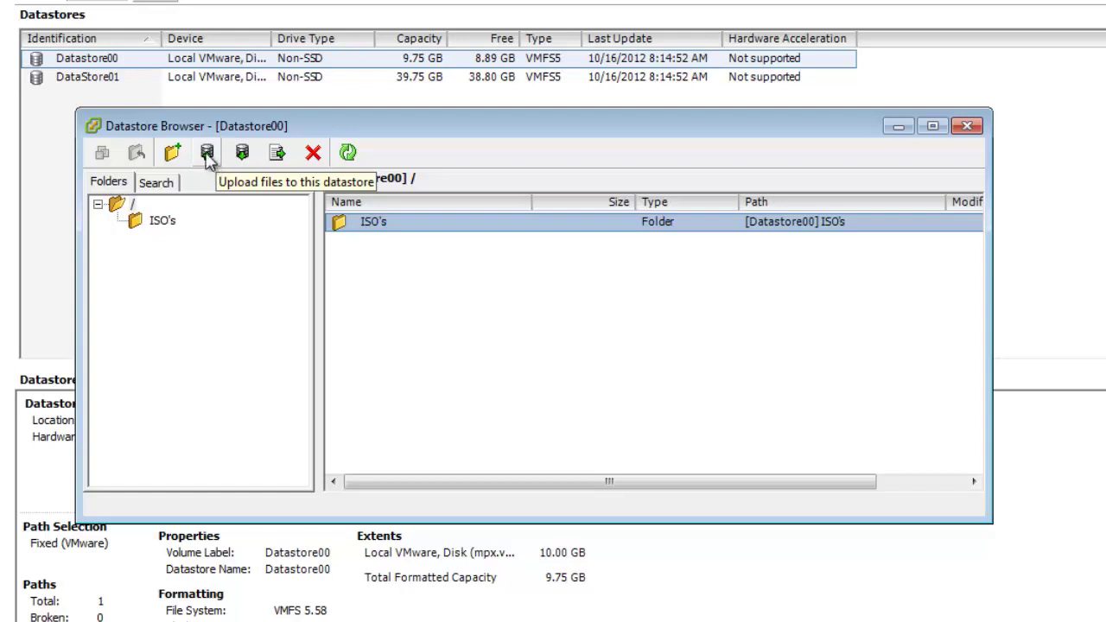
Step: Upload the FreeNAS-8.2.0 ISO from Downloads into the ISO's folder, confirming with Yes
click(207, 160)
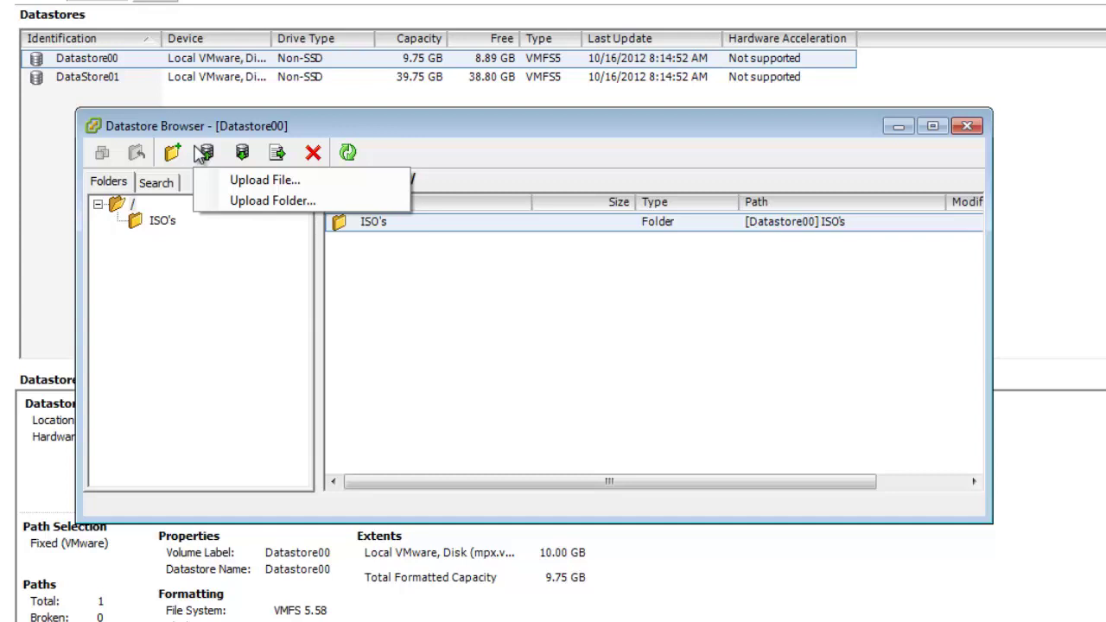
click(397, 226)
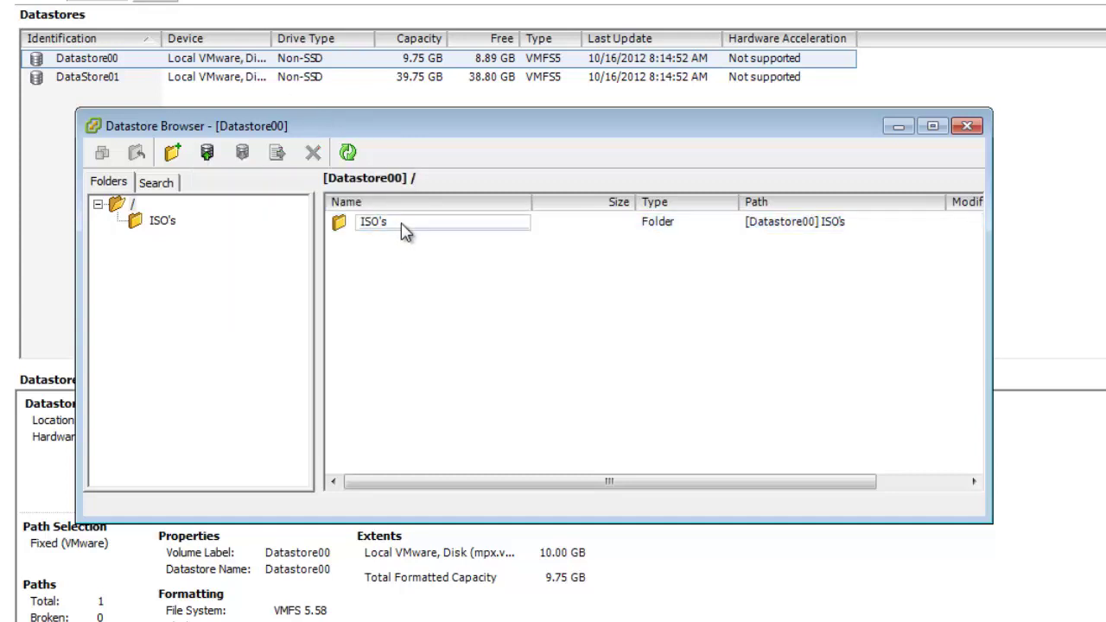
double_click(398, 226)
click(212, 153)
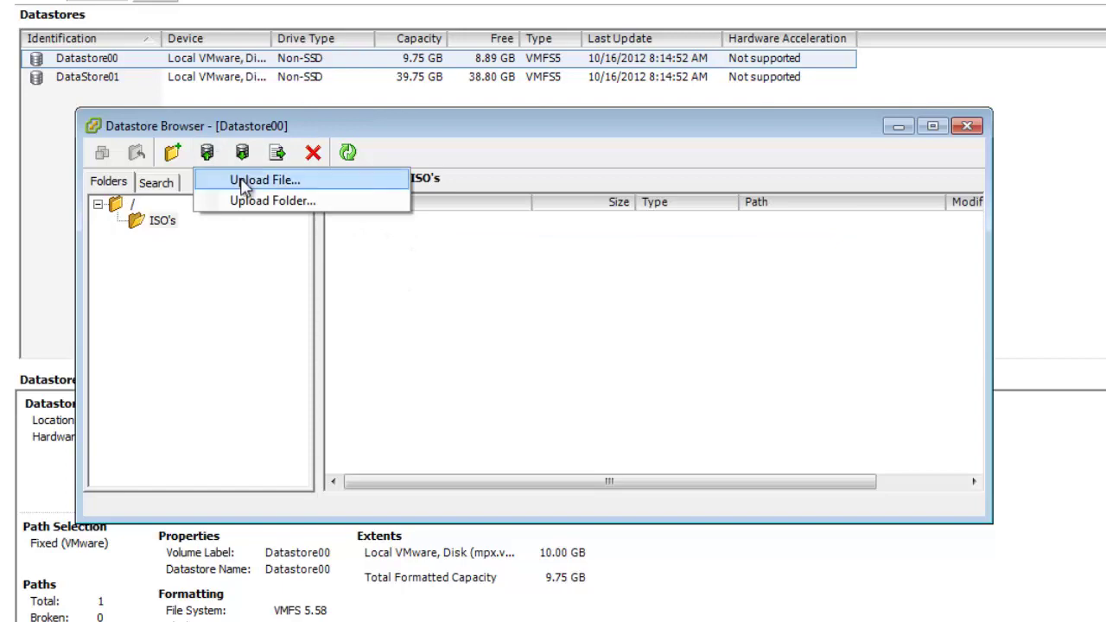
click(248, 187)
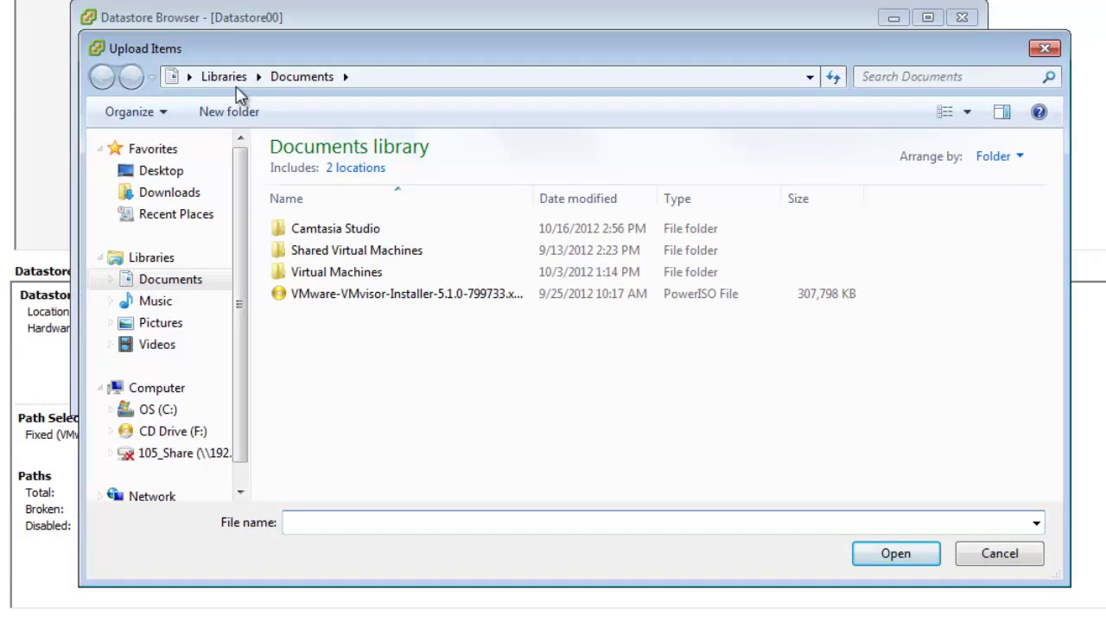
drag(242, 286, 246, 406)
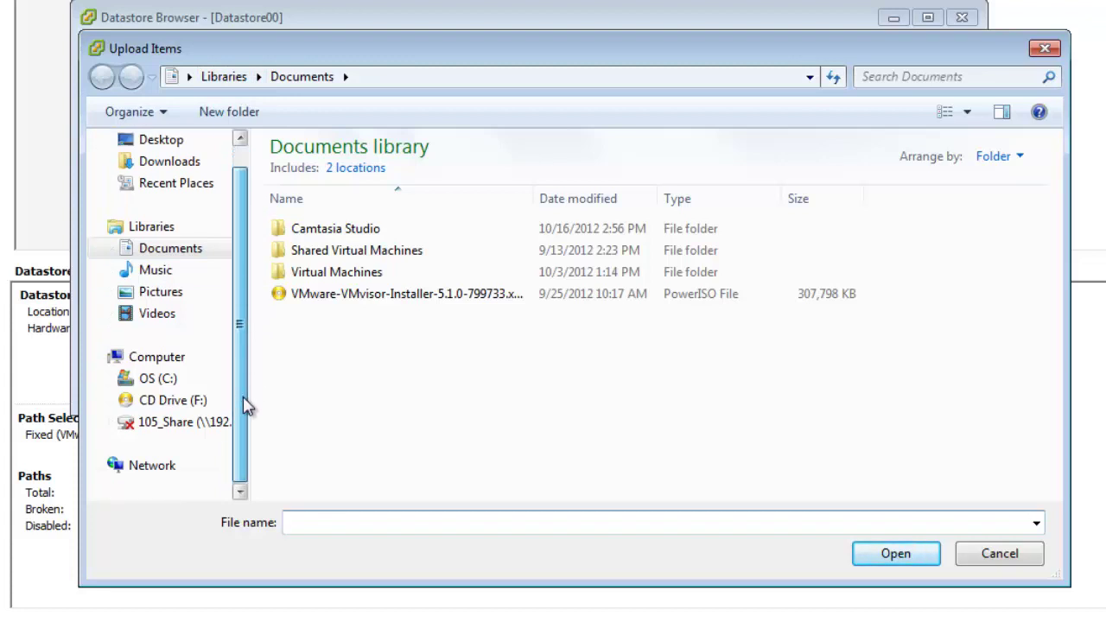
click(159, 275)
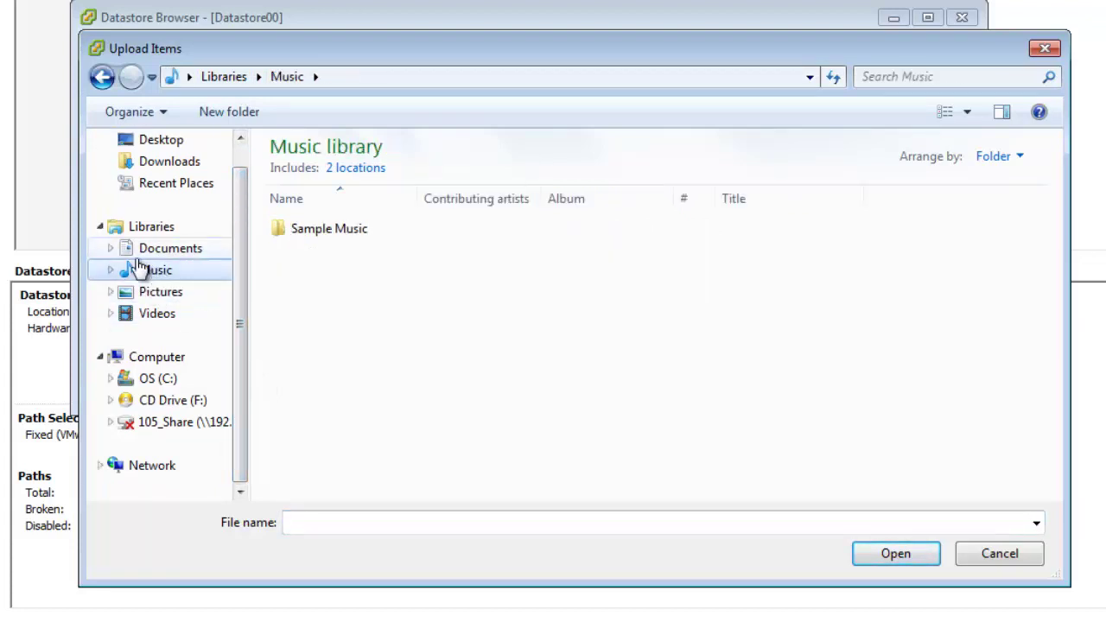
click(149, 164)
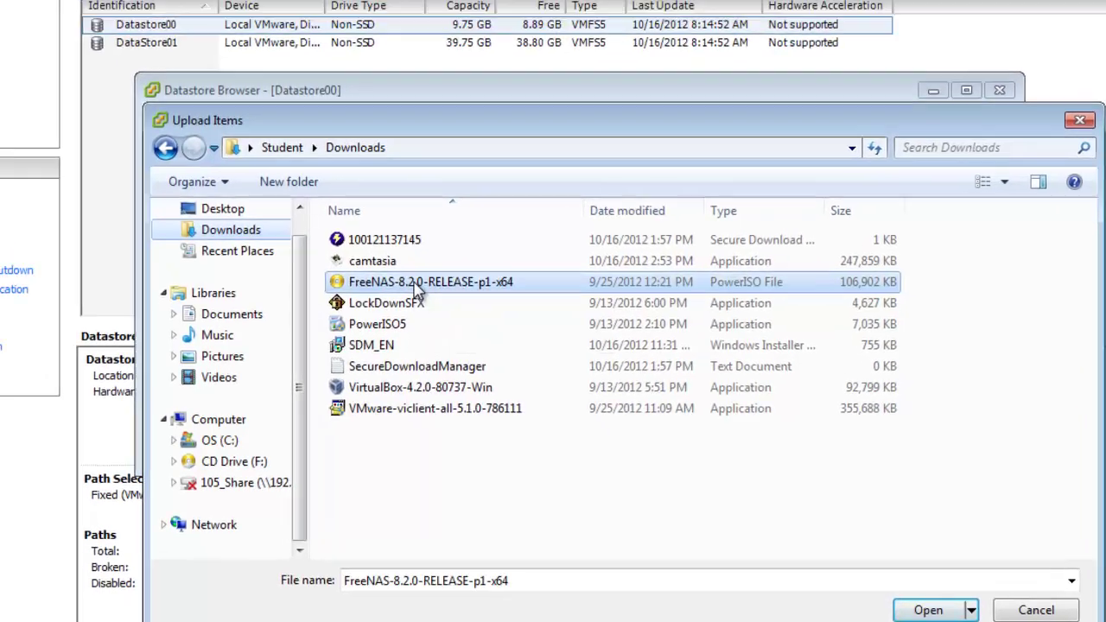
double_click(361, 218)
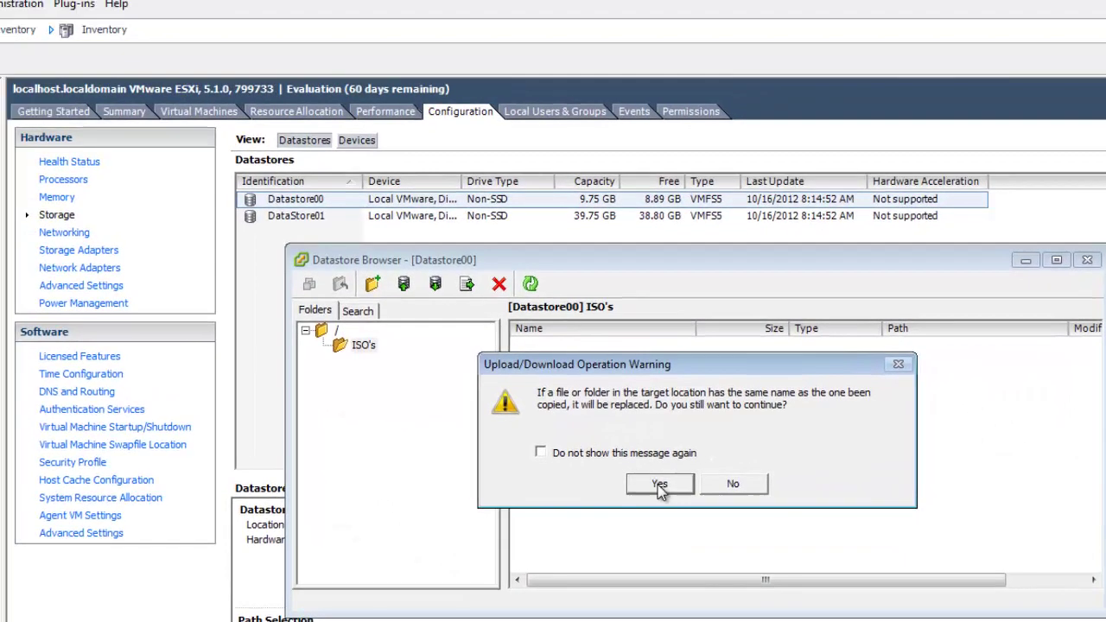
click(660, 486)
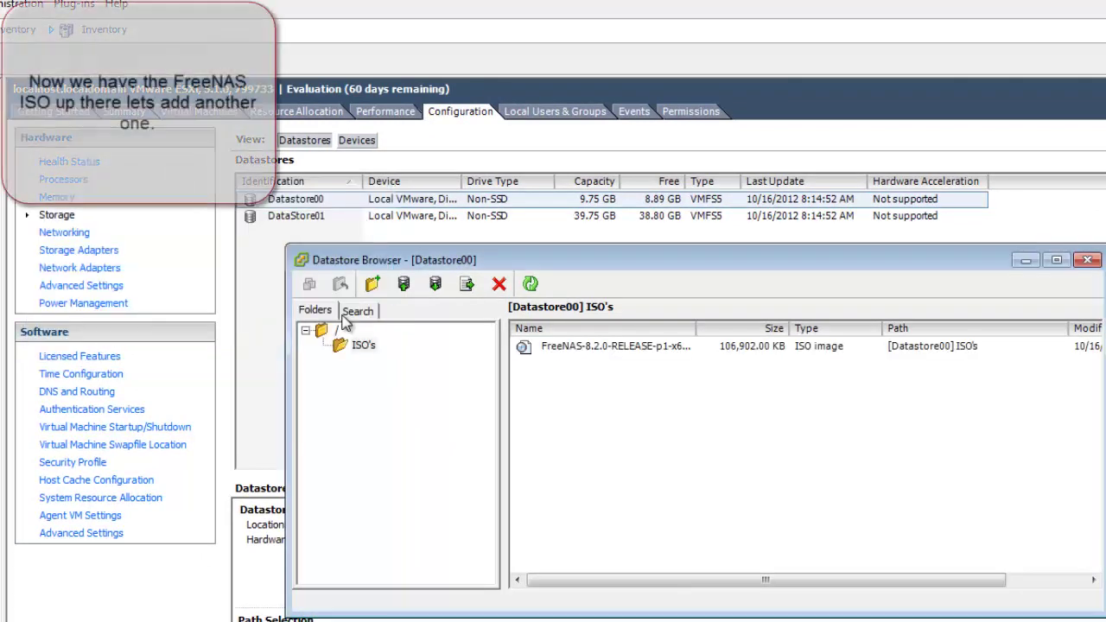
Step: Upload the VMvisor 5.1.0 installer ISO from Documents into the same folder, confirming with Yes
click(404, 285)
click(448, 309)
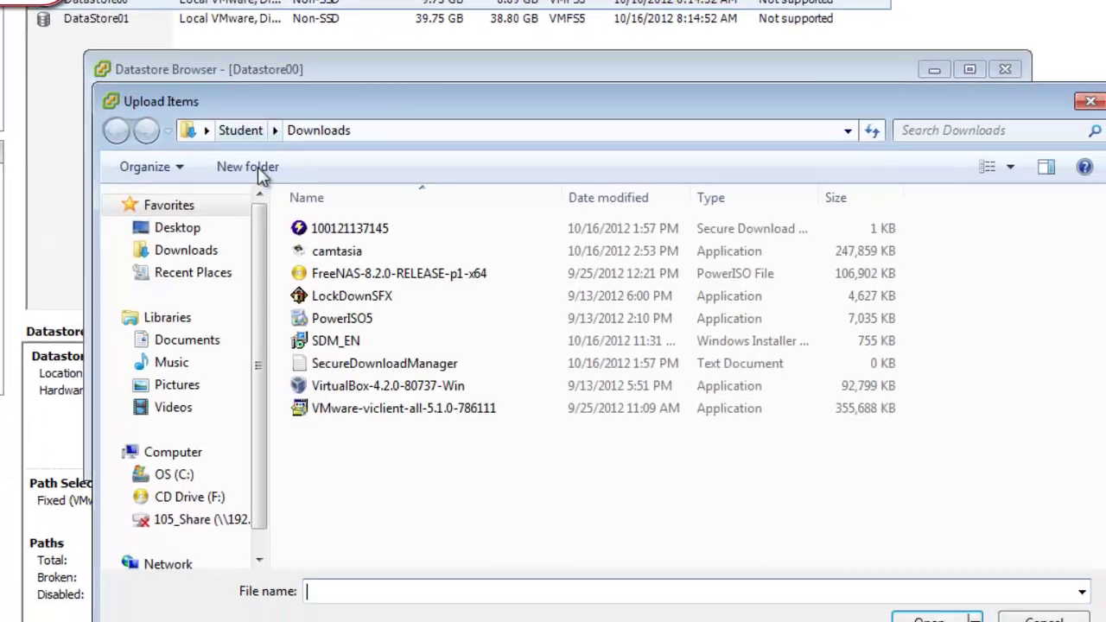
click(138, 295)
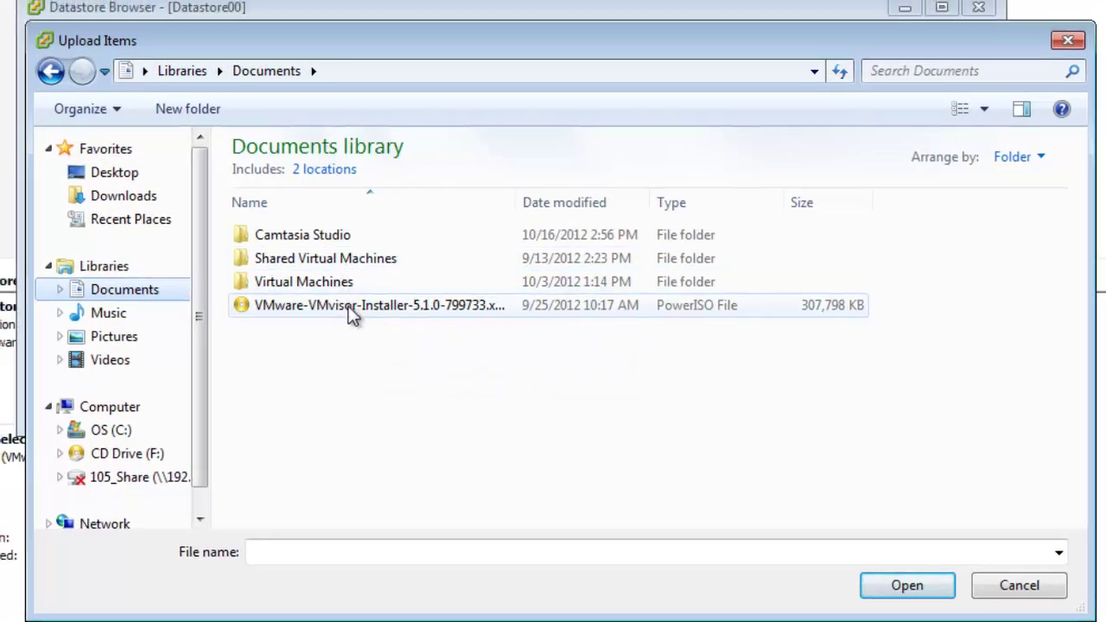
double_click(353, 311)
click(583, 462)
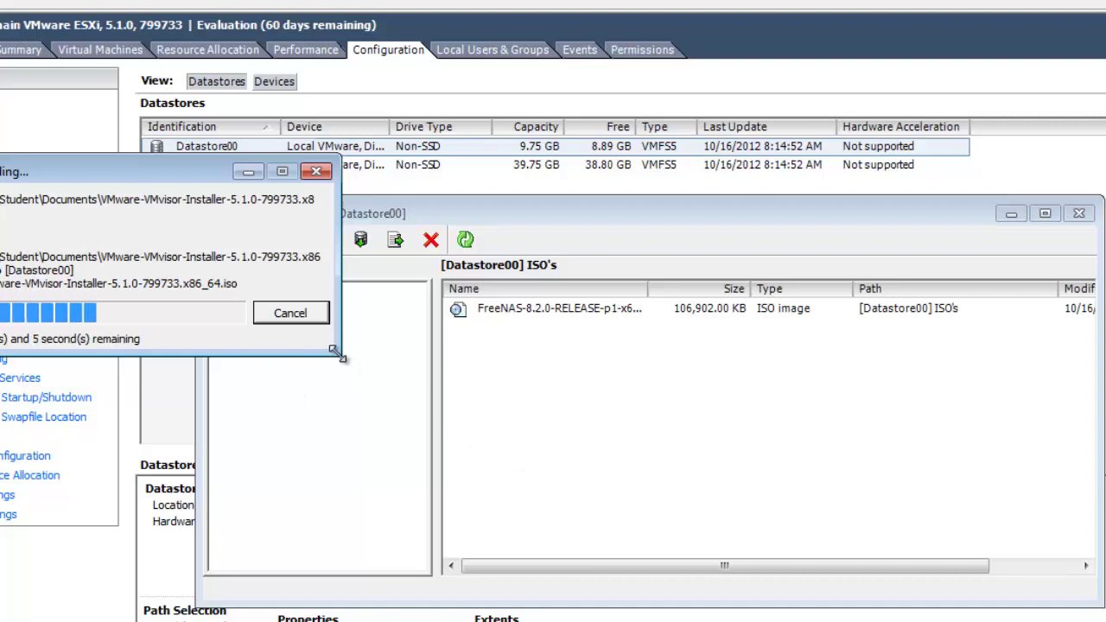
drag(138, 206, 0, 223)
drag(52, 194, 0, 99)
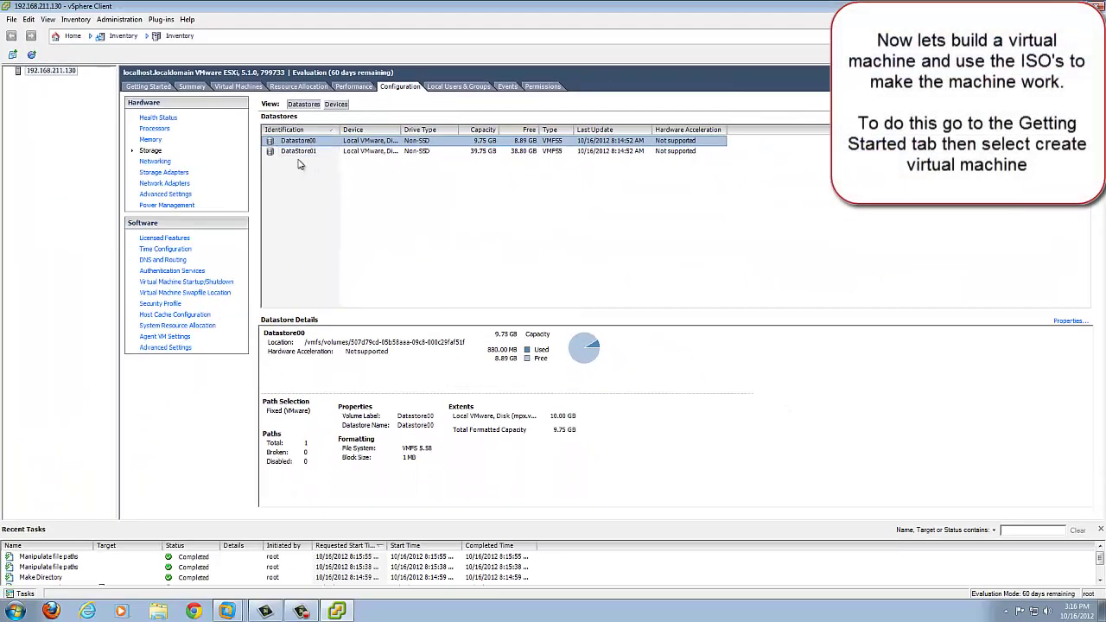
Step: Start a Typical new virtual machine named FreeNAS stored on DataStore01
click(142, 87)
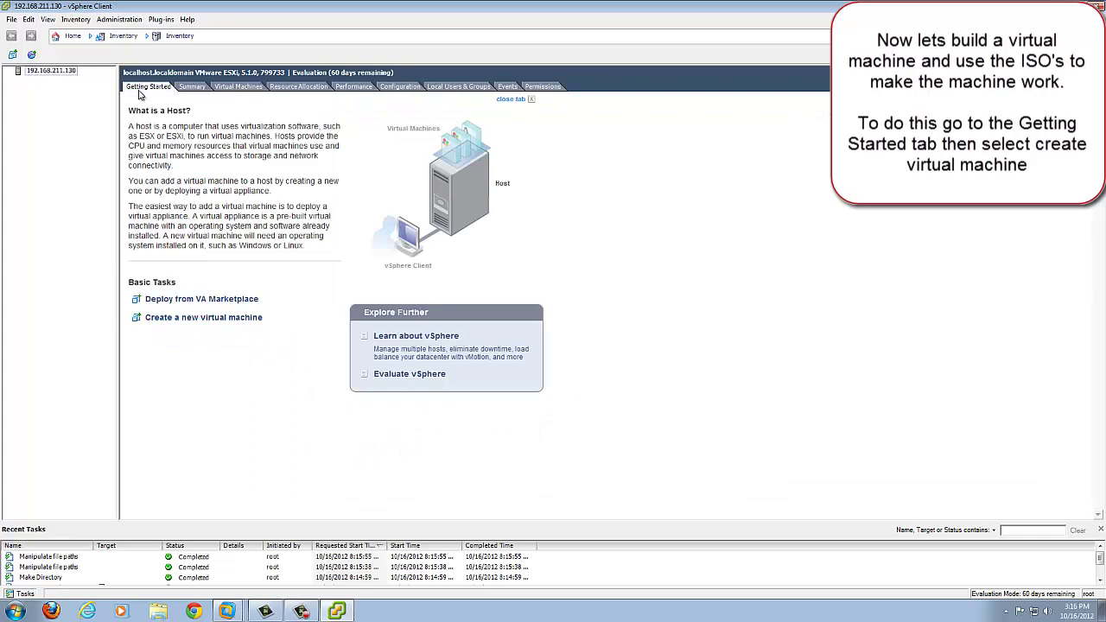
click(170, 320)
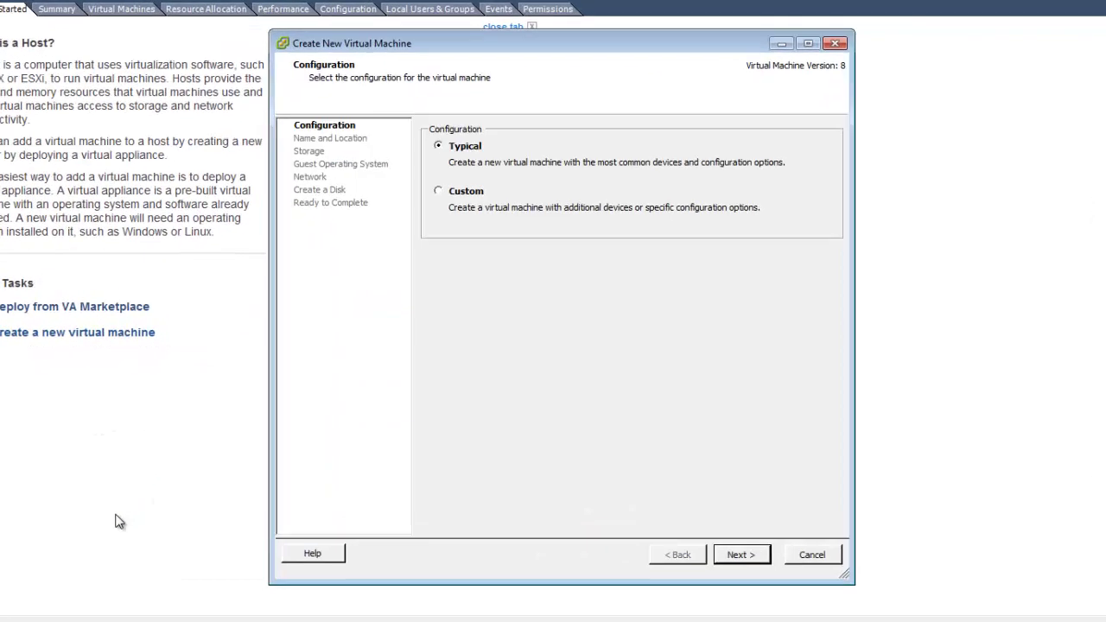
click(748, 555)
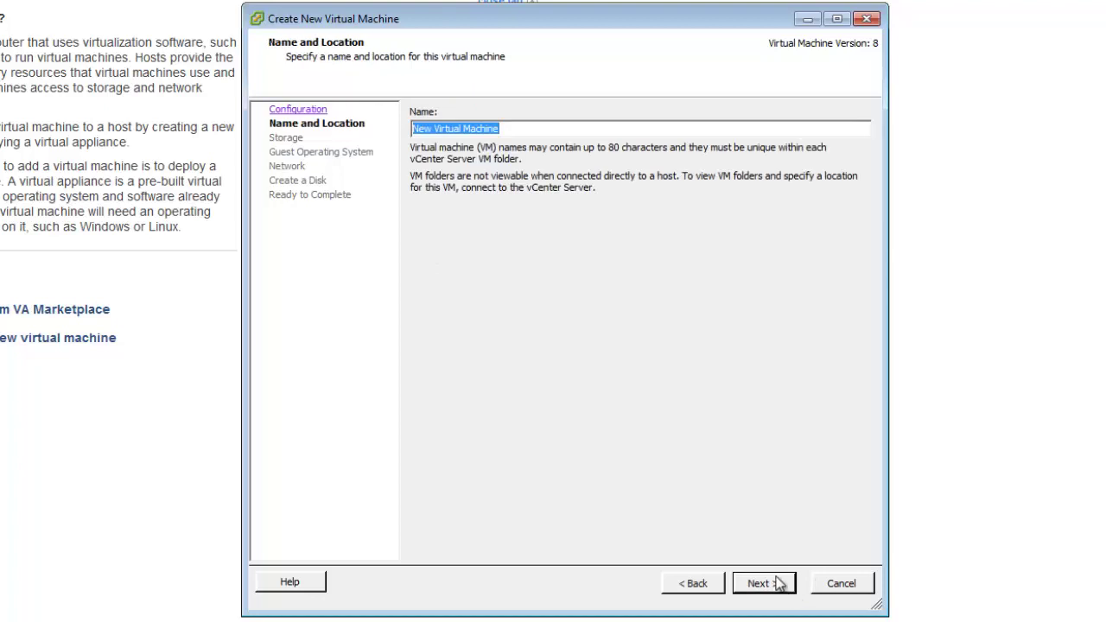
text(FreeNAS)
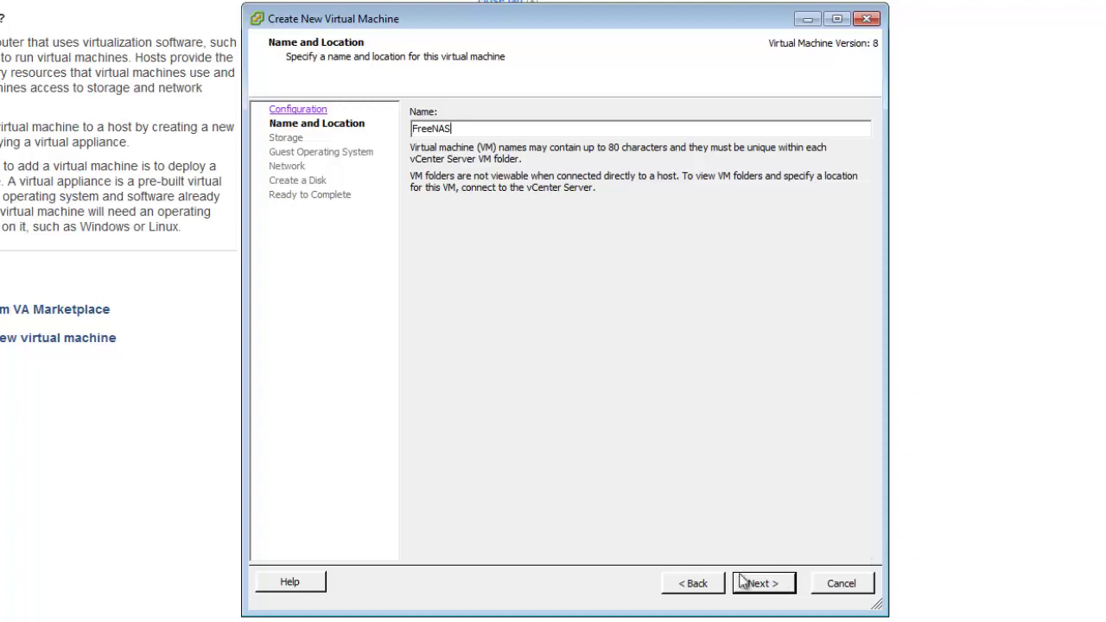
click(768, 585)
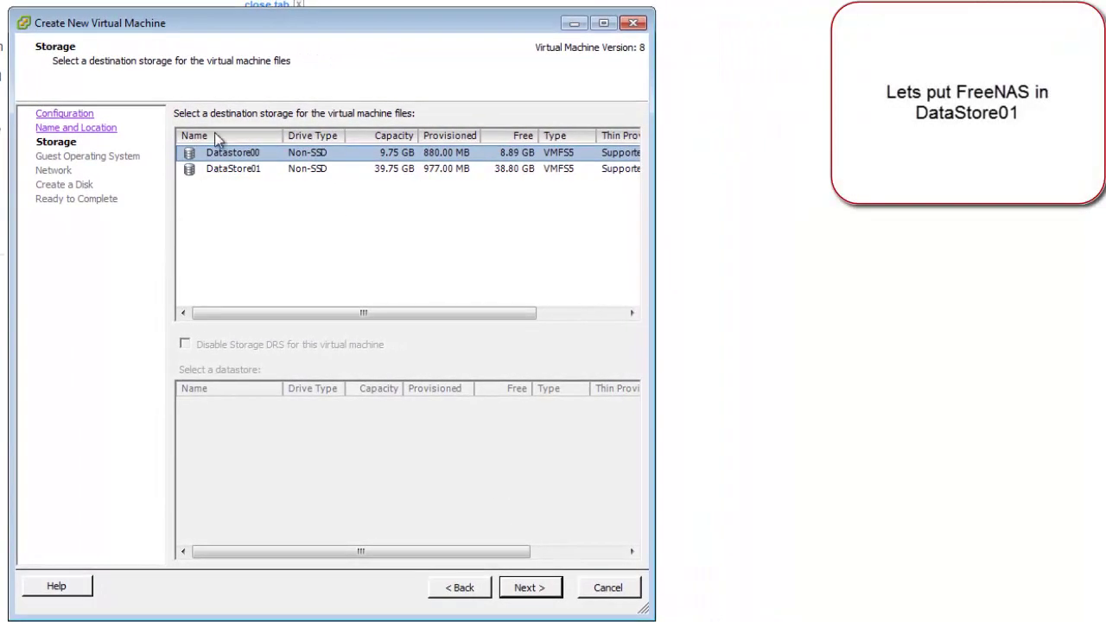
click(237, 171)
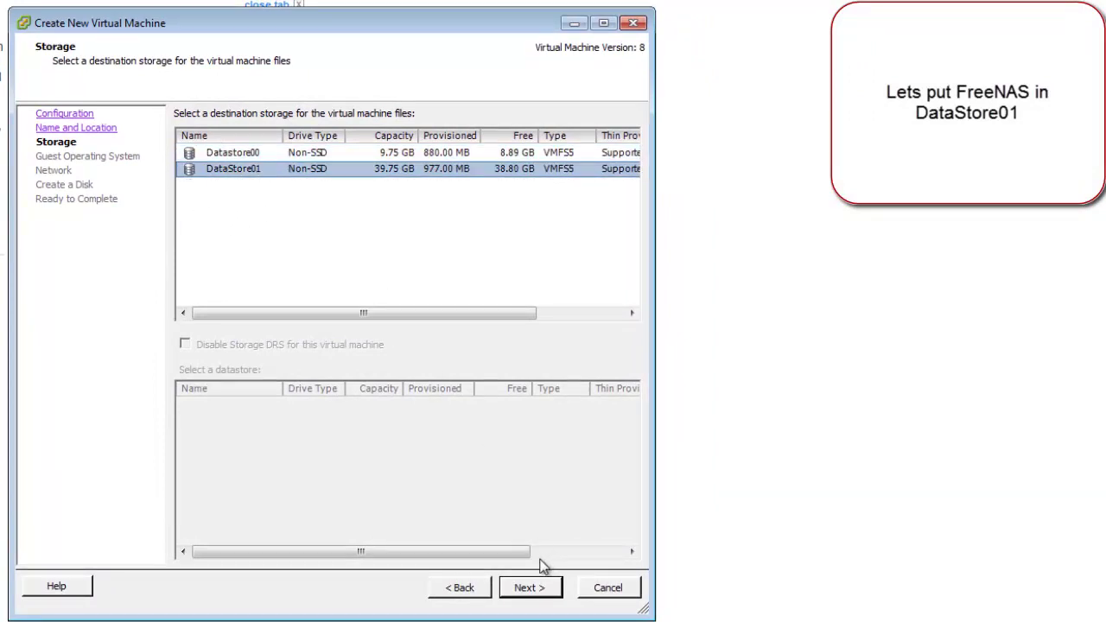
click(527, 586)
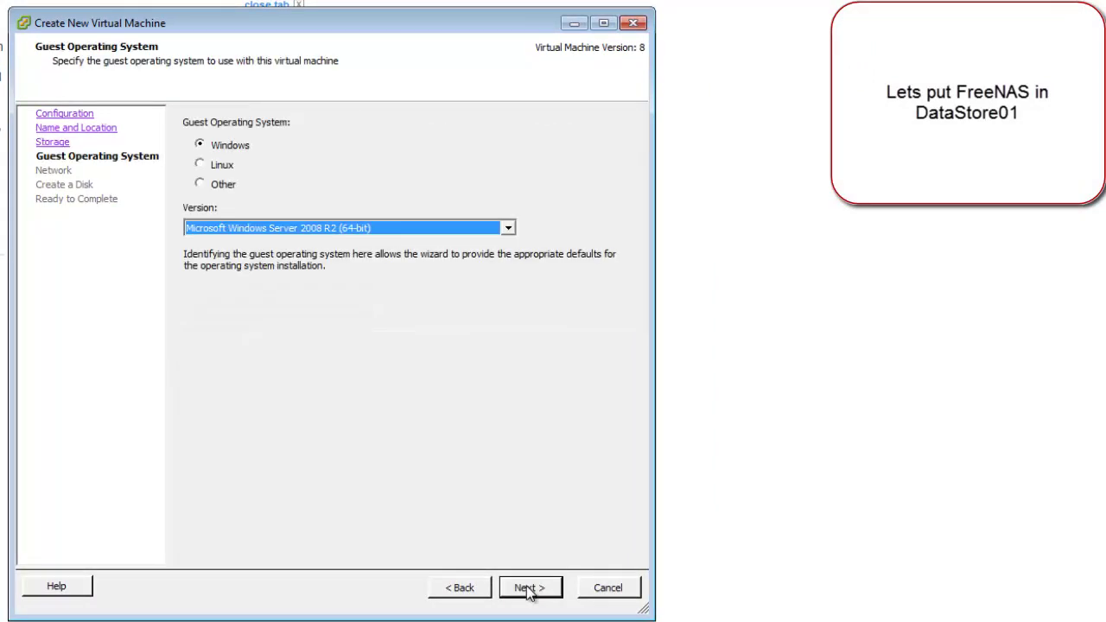
Step: Set the guest operating system to Other, FreeBSD (32-bit)
click(222, 164)
click(226, 184)
click(306, 228)
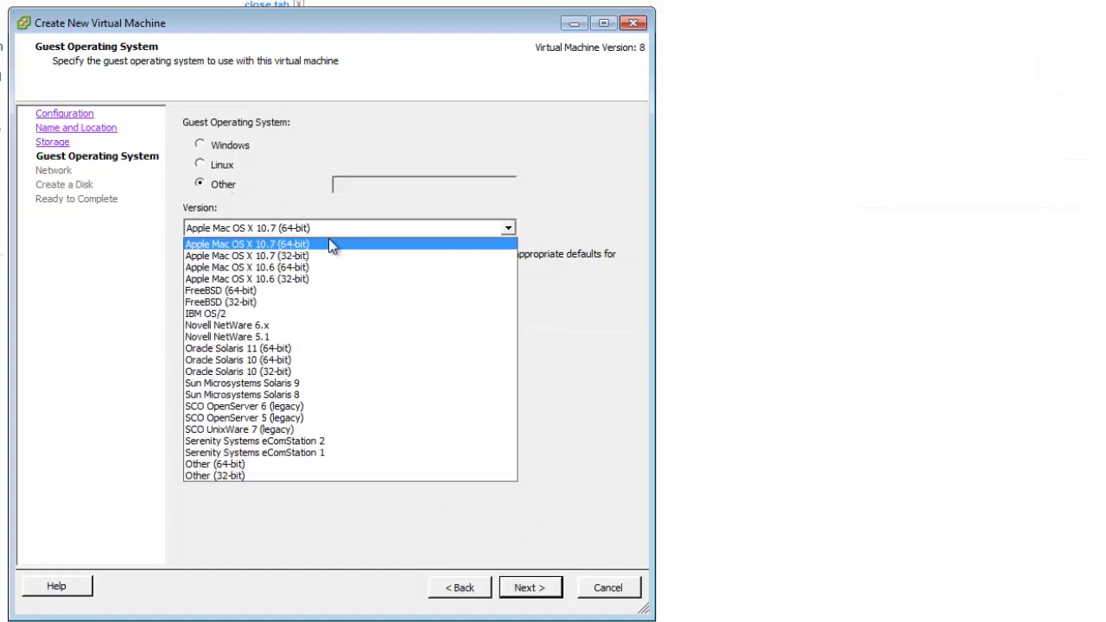
click(290, 302)
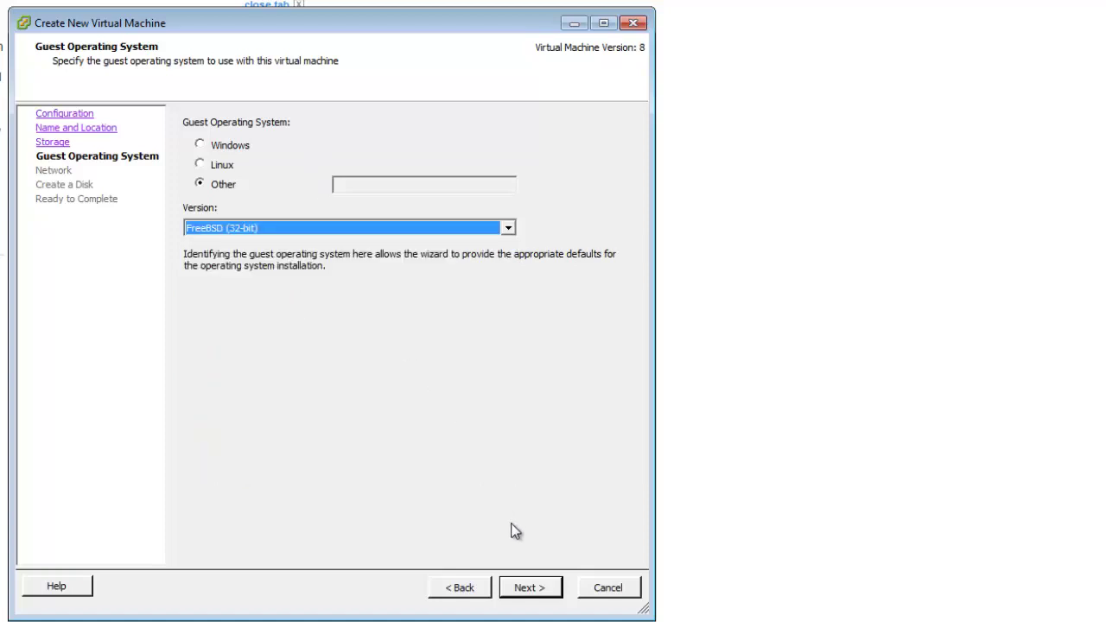
click(529, 589)
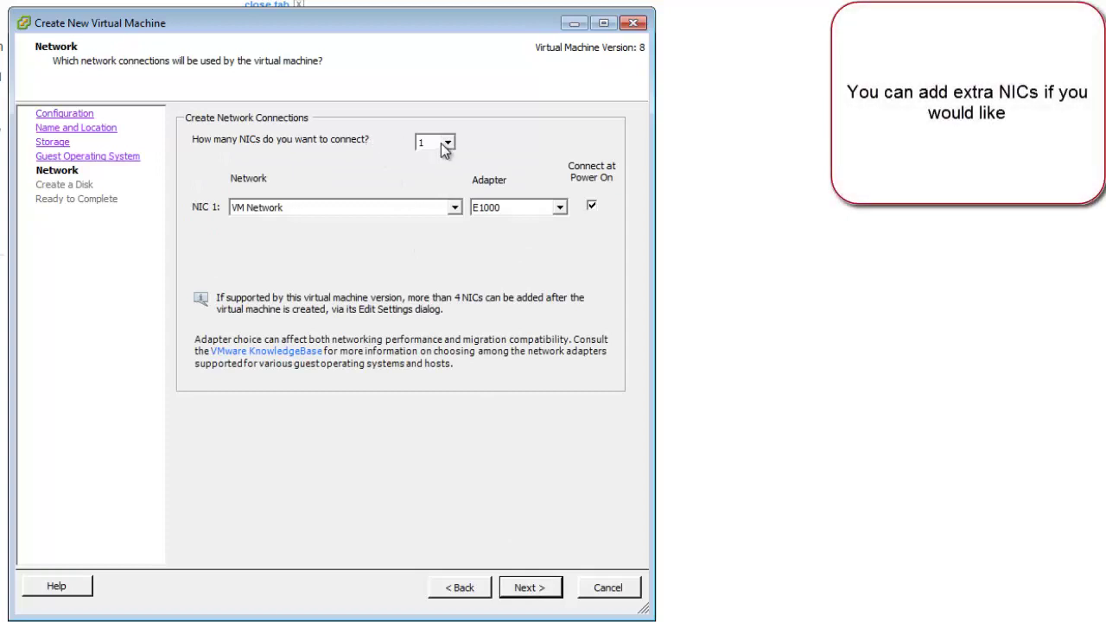
Step: Keep one NIC on VM Network and enter a 38.8 GB virtual disk size
click(529, 595)
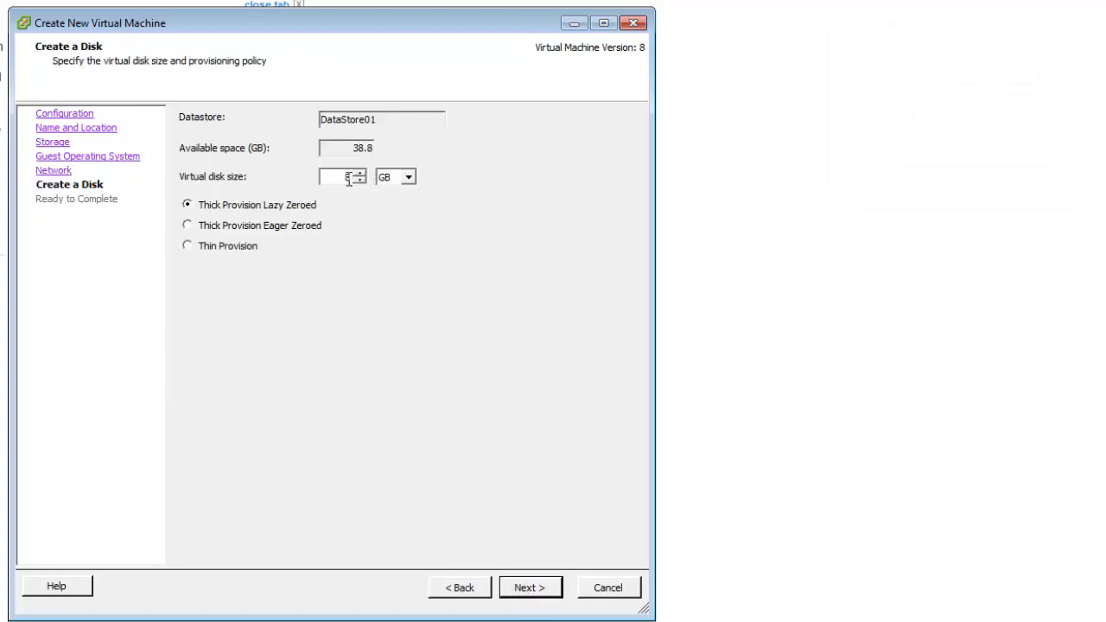
double_click(345, 177)
text(38.8)
click(554, 588)
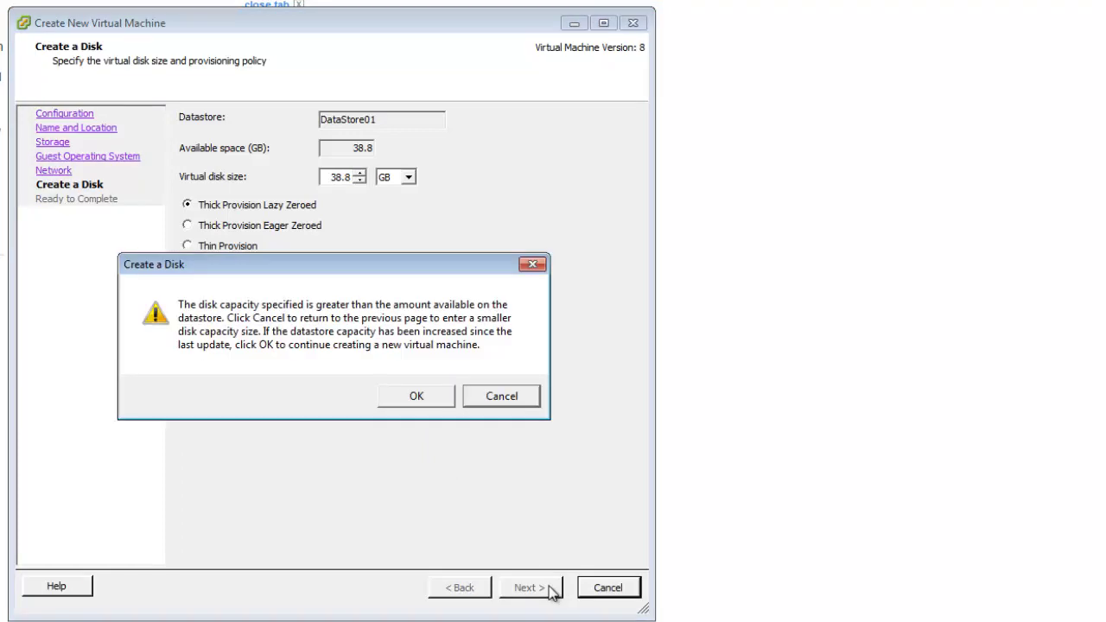
click(417, 397)
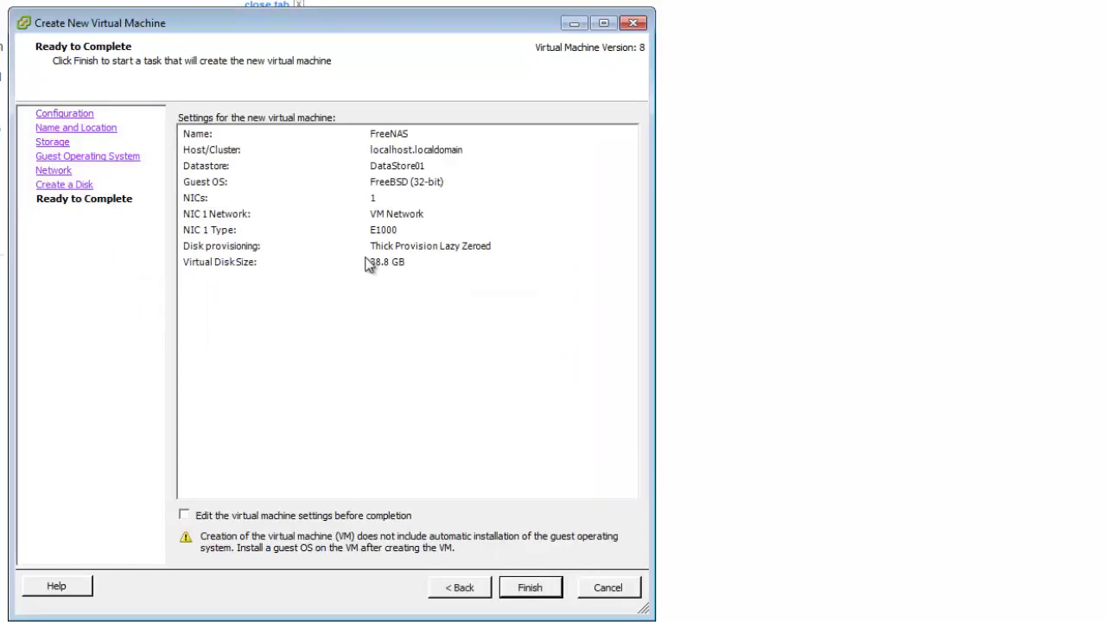
Step: Correct the virtual disk size to 38.7 GB and finish creating the FreeNAS VM
click(57, 184)
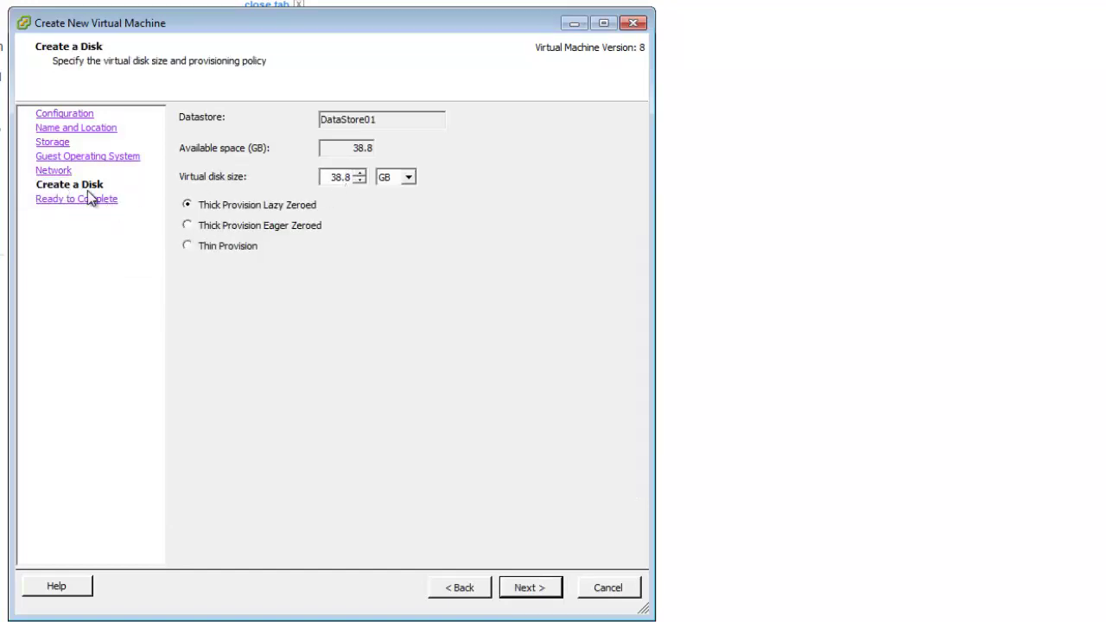
drag(348, 177, 372, 186)
text(7)
click(529, 594)
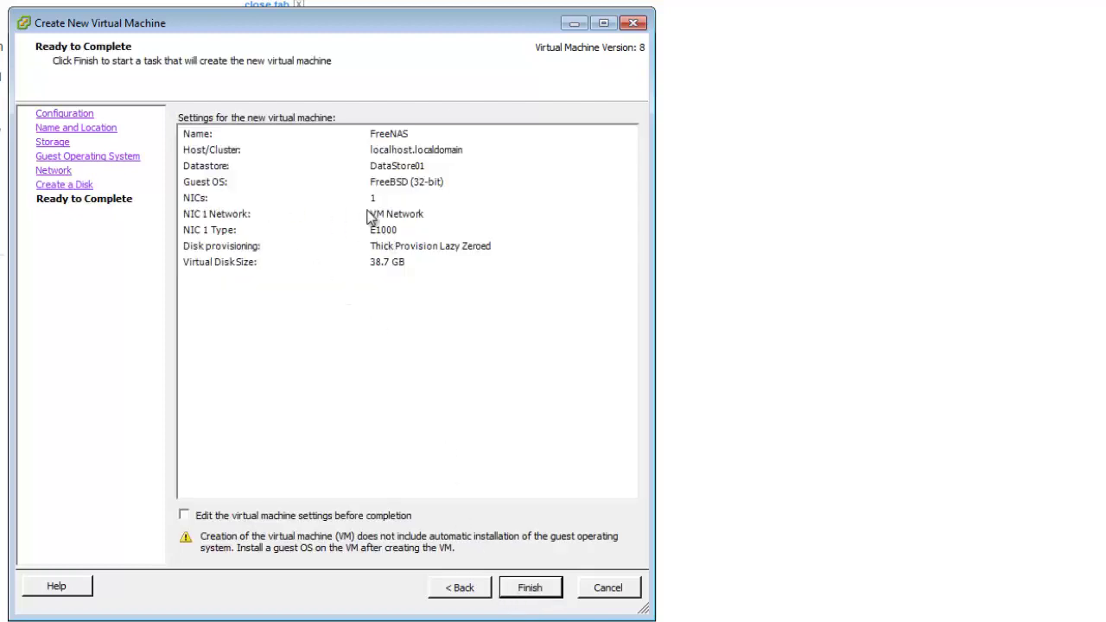
click(530, 588)
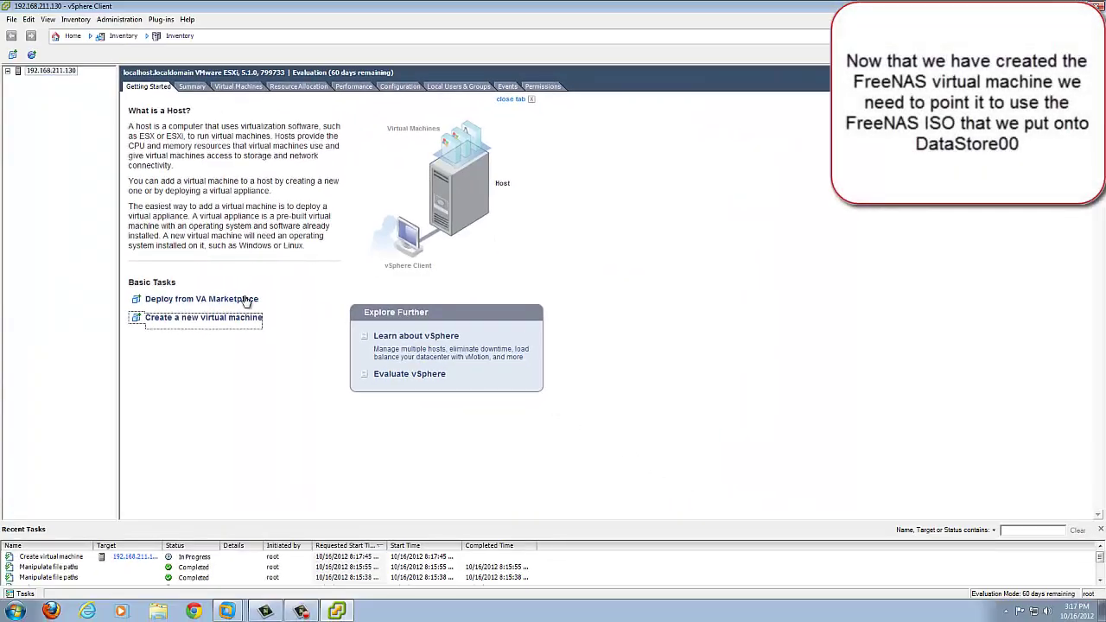
Step: Point the FreeNAS VM's CD/DVD drive 1 at Datastore00/ISO's FreeNAS ISO, connected at power on
click(38, 81)
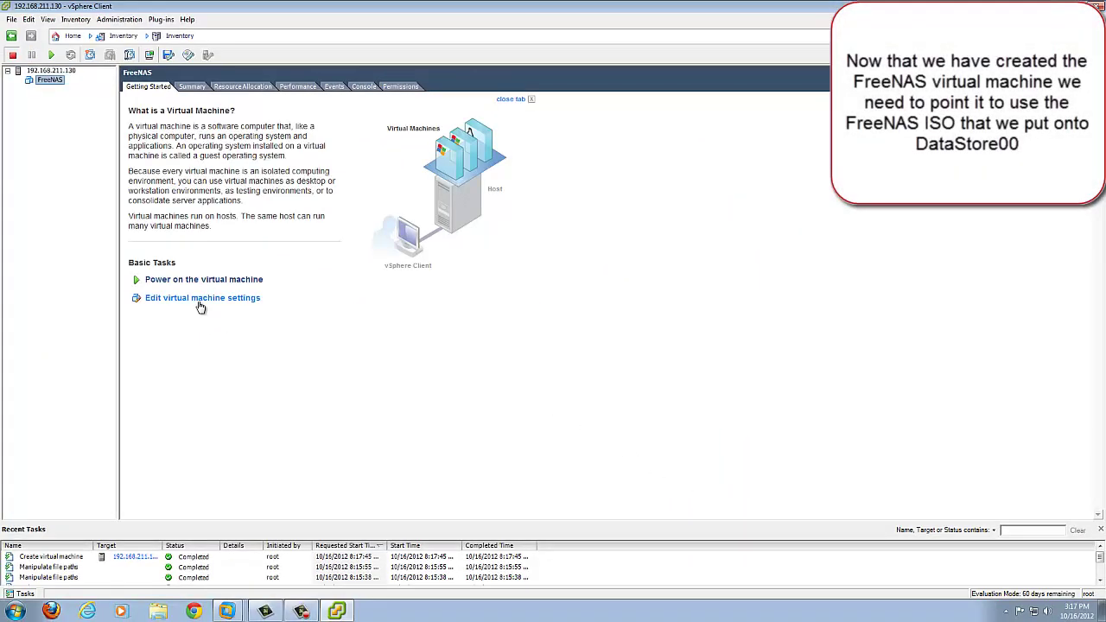
click(199, 302)
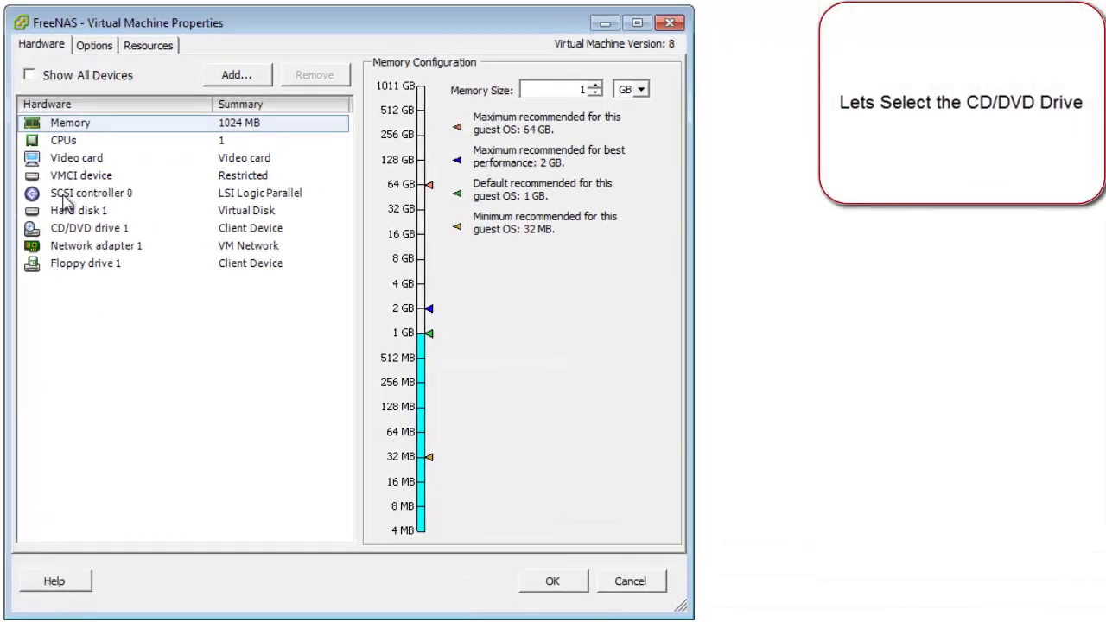
click(69, 232)
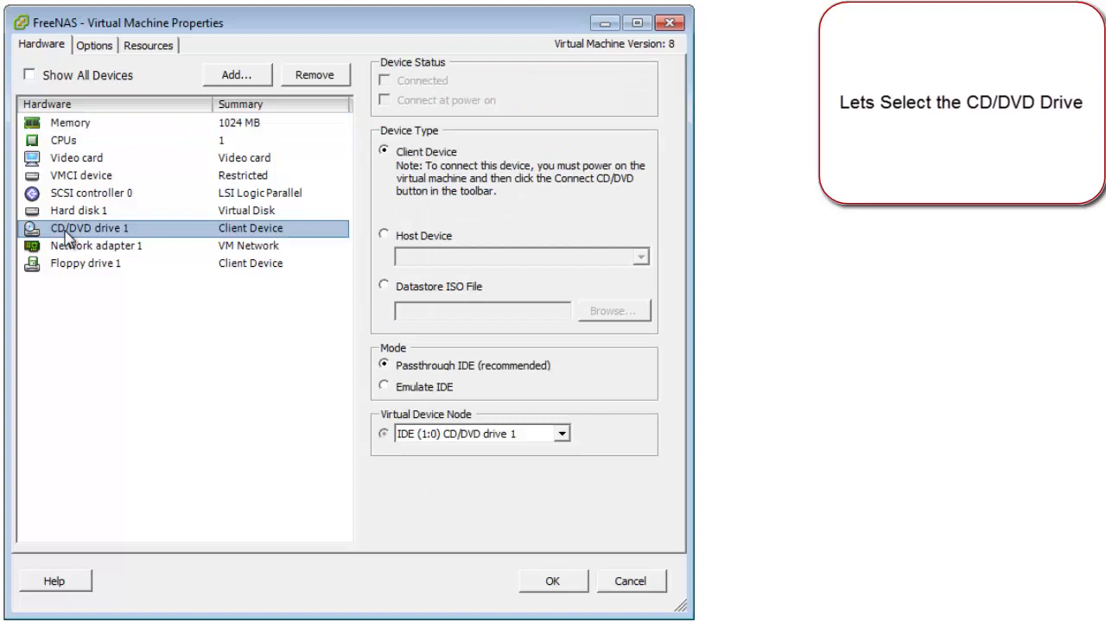
click(398, 290)
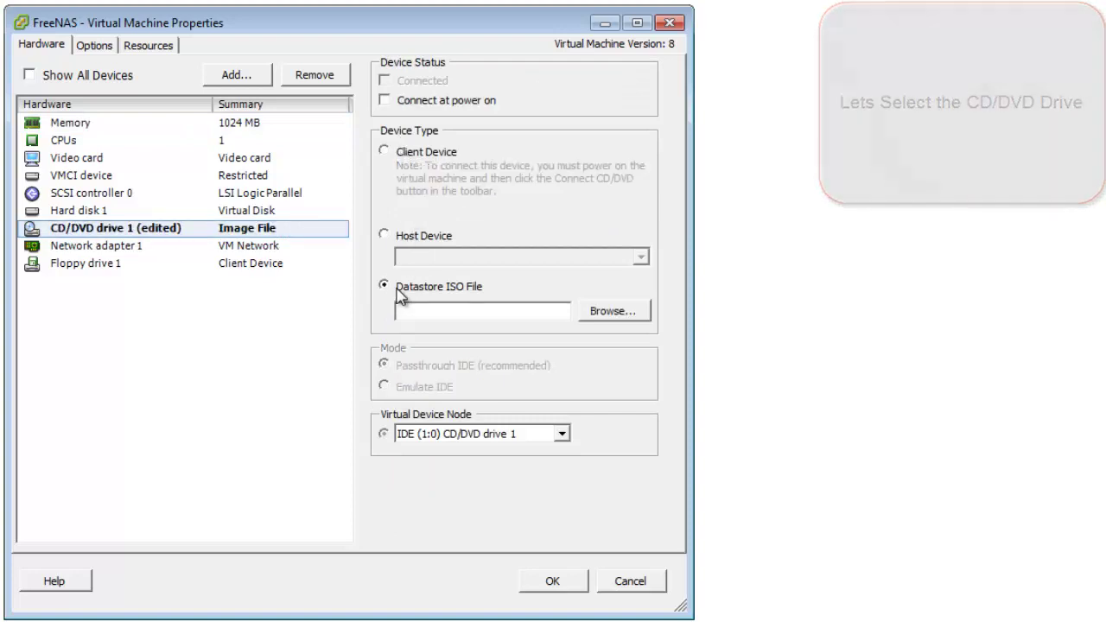
click(622, 314)
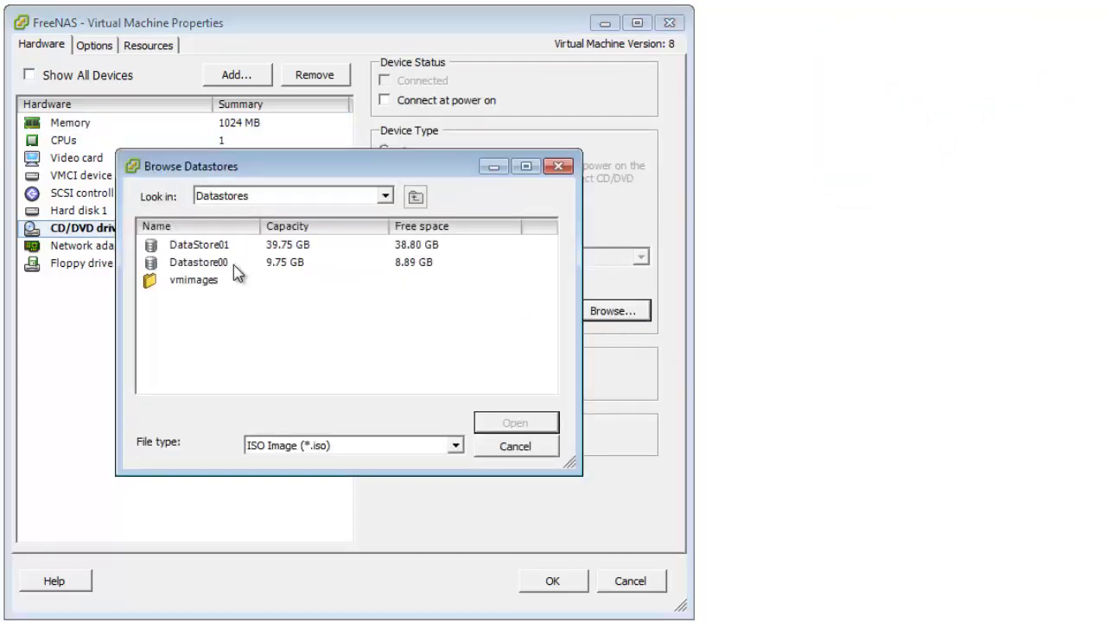
double_click(212, 263)
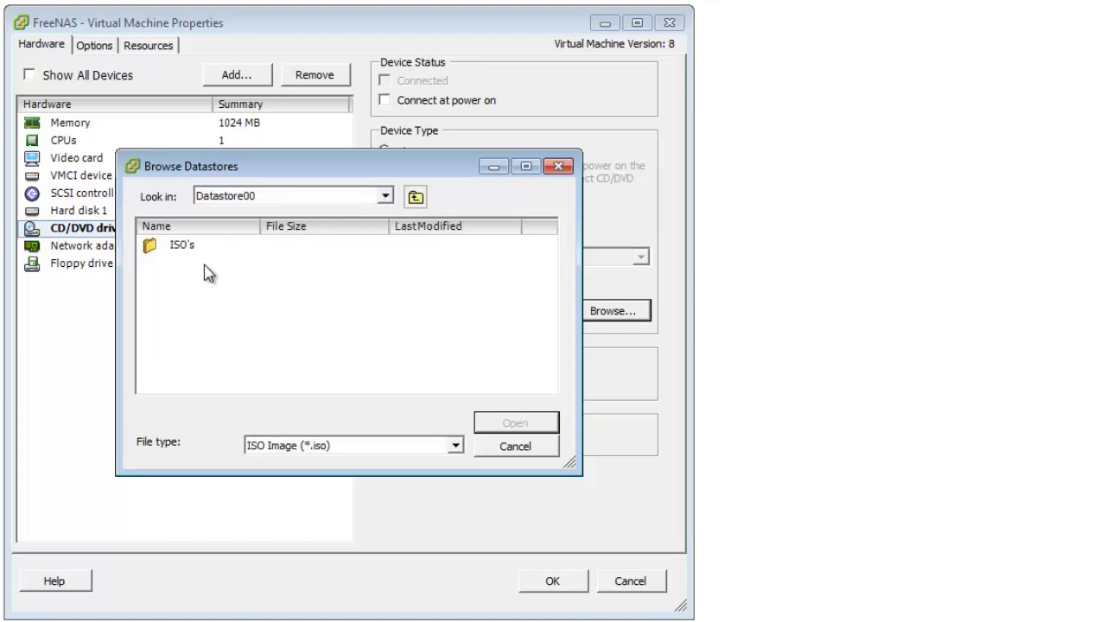
double_click(184, 246)
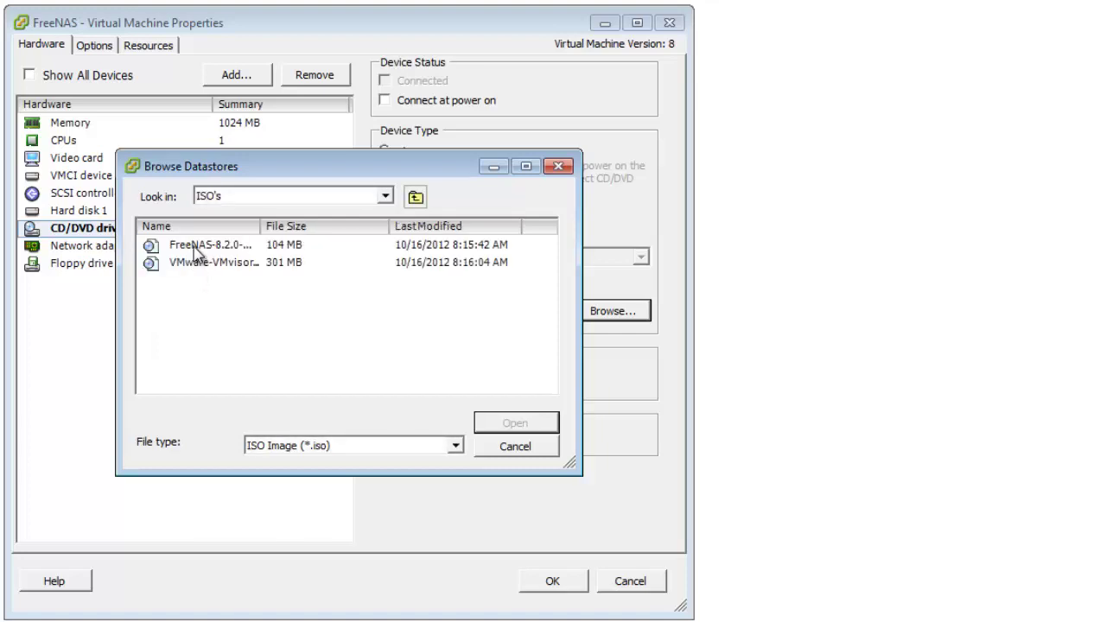
double_click(195, 247)
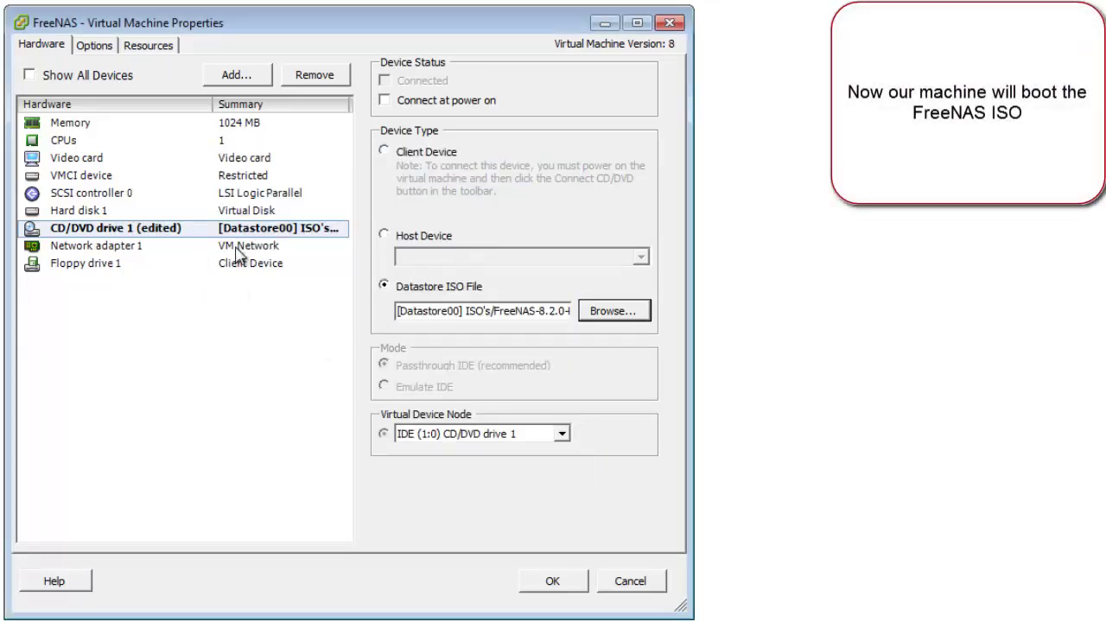
click(384, 101)
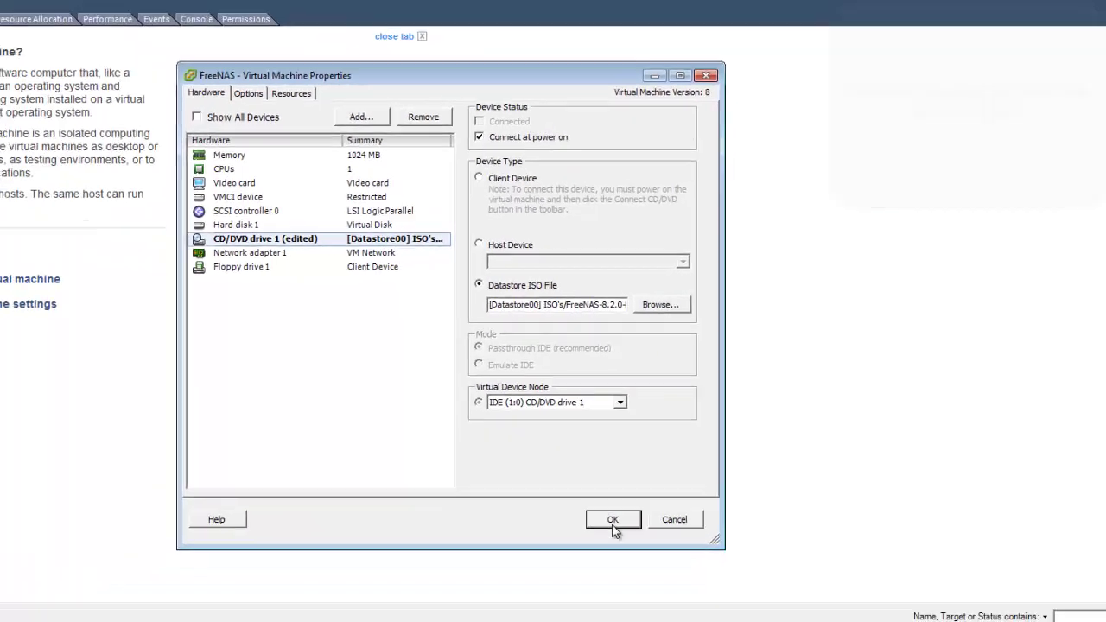
click(613, 519)
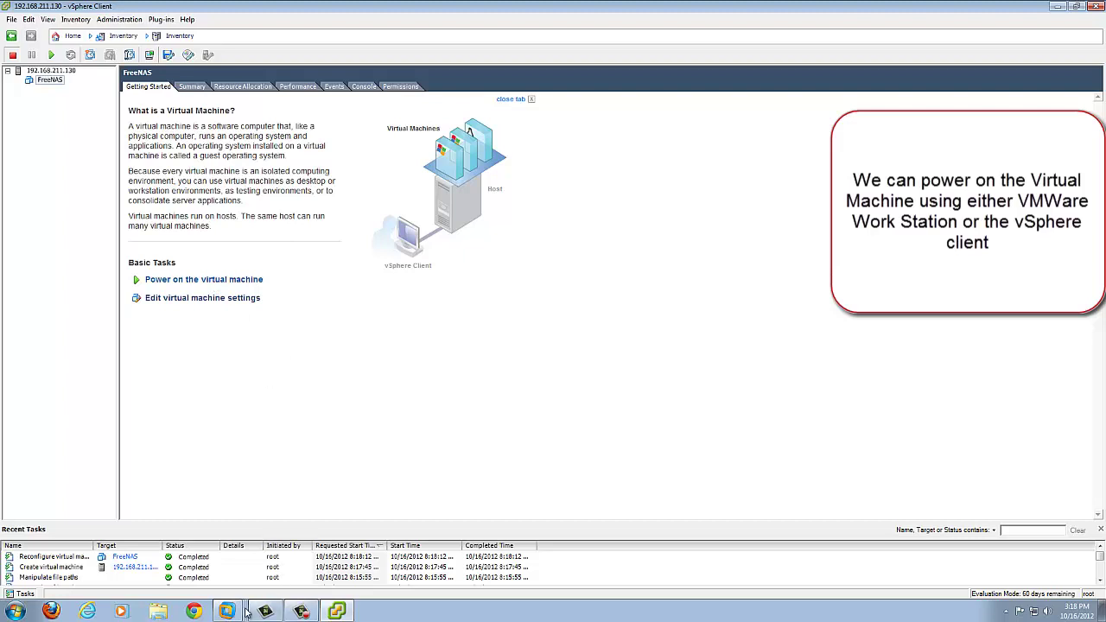
Step: Bring VMware Workstation forward and open the Connect to Server form
mouse_move(228, 611)
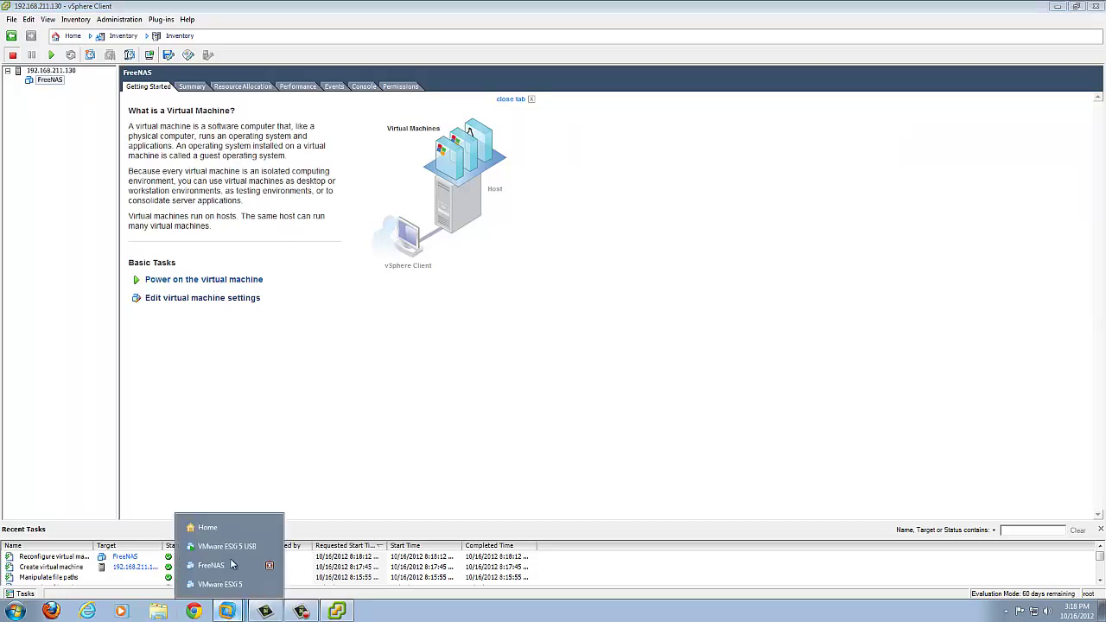
click(210, 527)
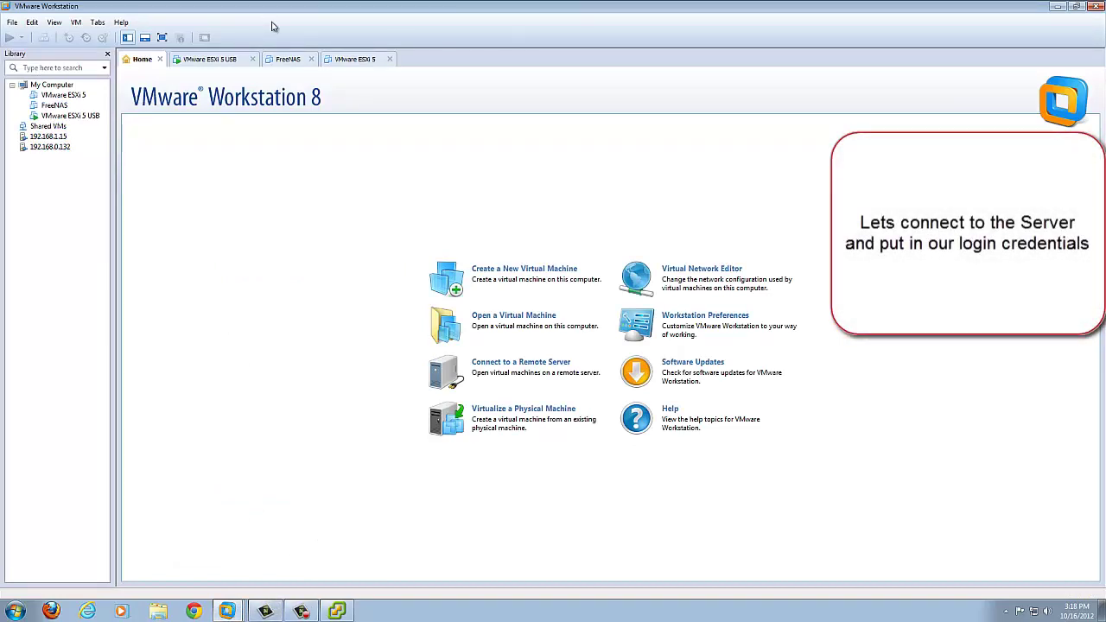
click(215, 59)
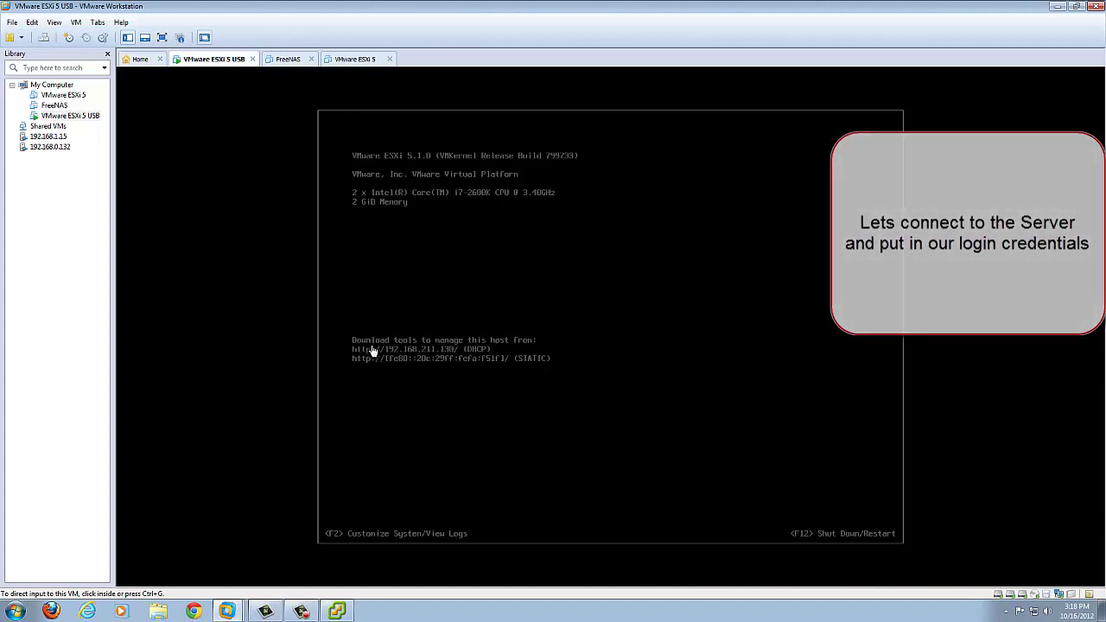
right_click(40, 173)
click(13, 23)
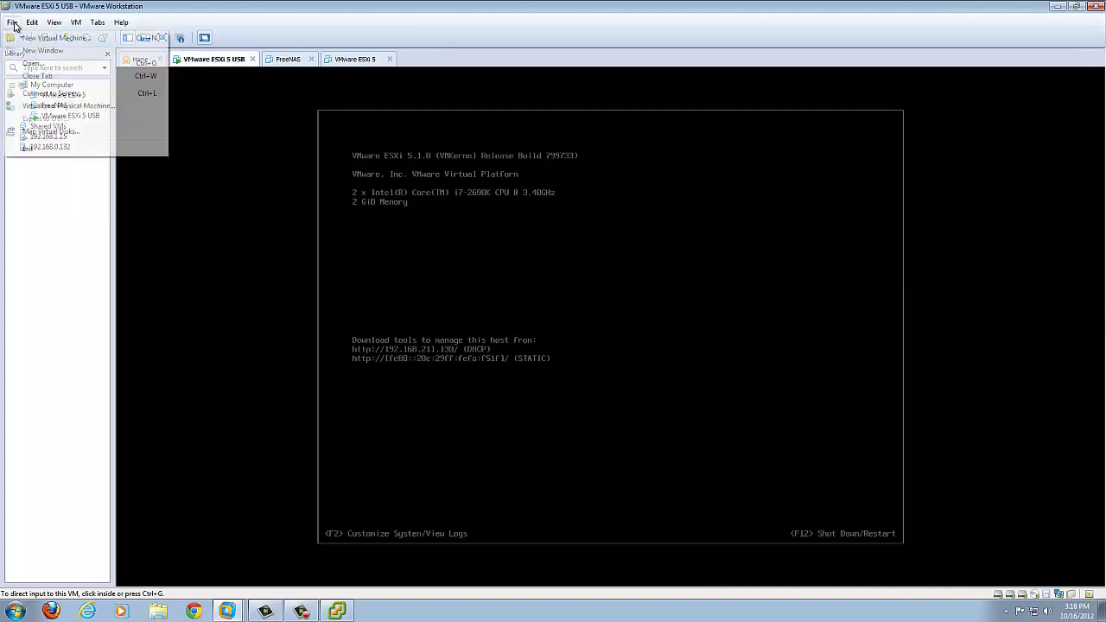
click(33, 93)
drag(491, 248, 530, 75)
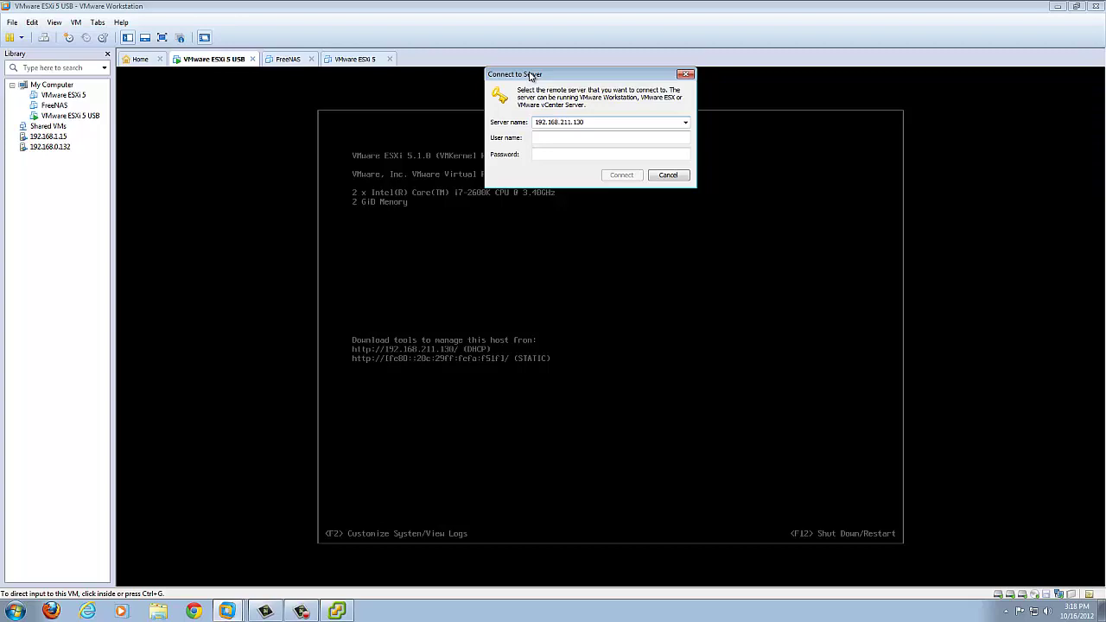
Step: Log in to 192.168.211.130 as root, trust its certificate, and open FreeNAS in a tab
key(Tab)
text(r)
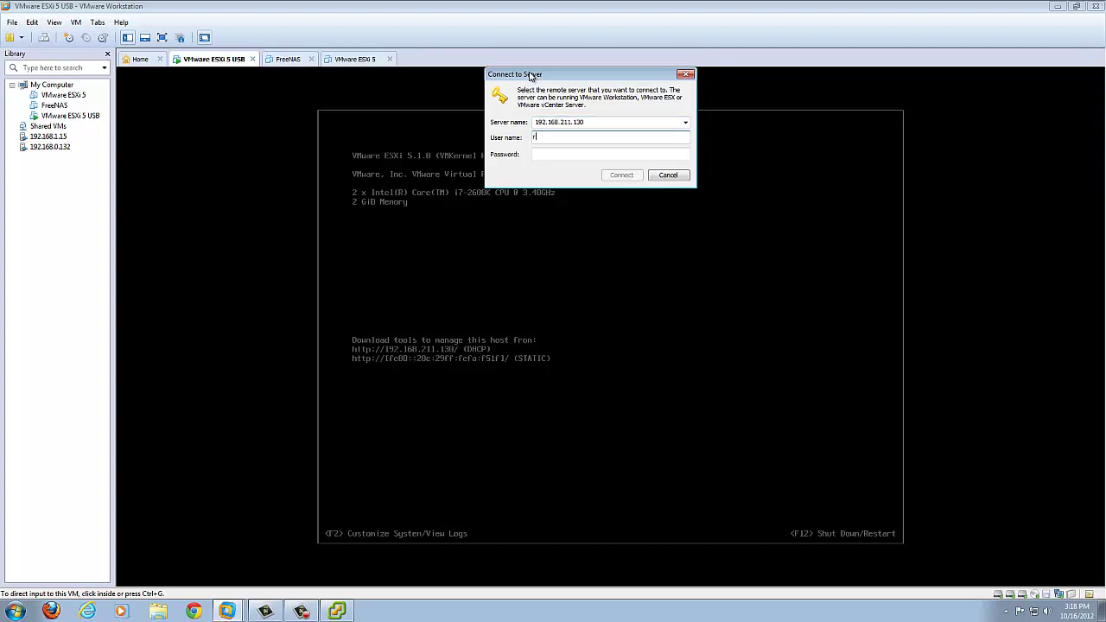
text(oot)
key(Tab)
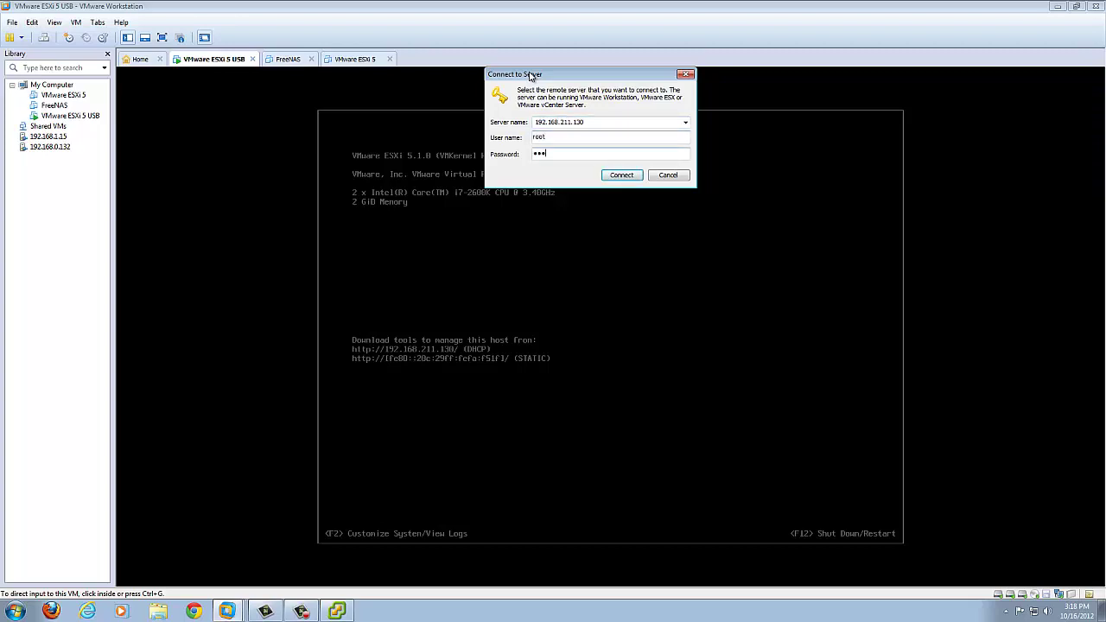
key(Return)
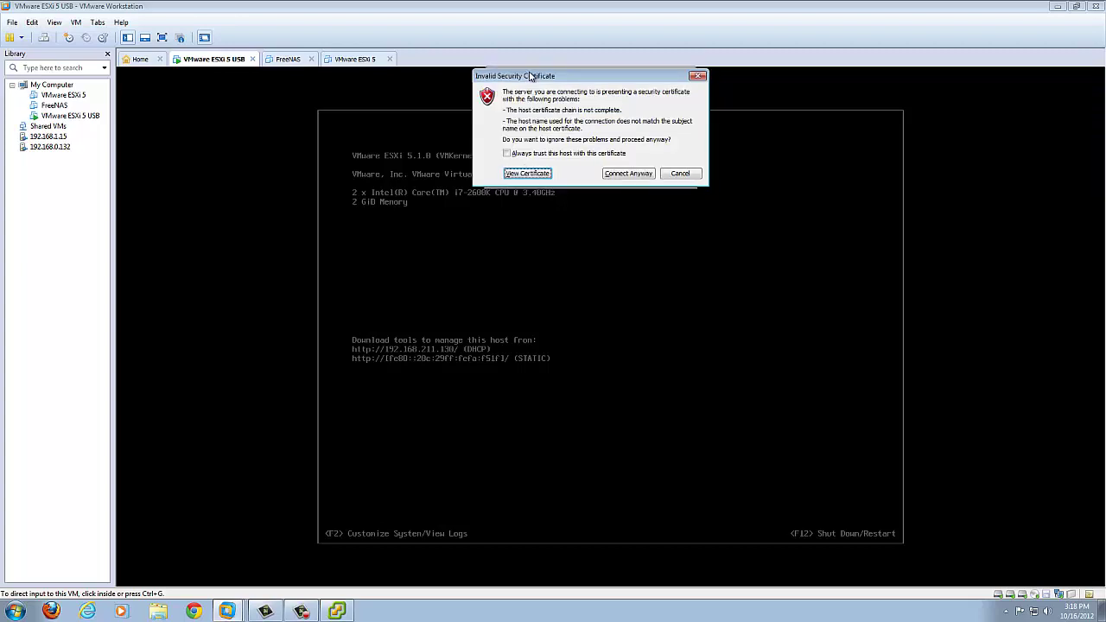
click(550, 154)
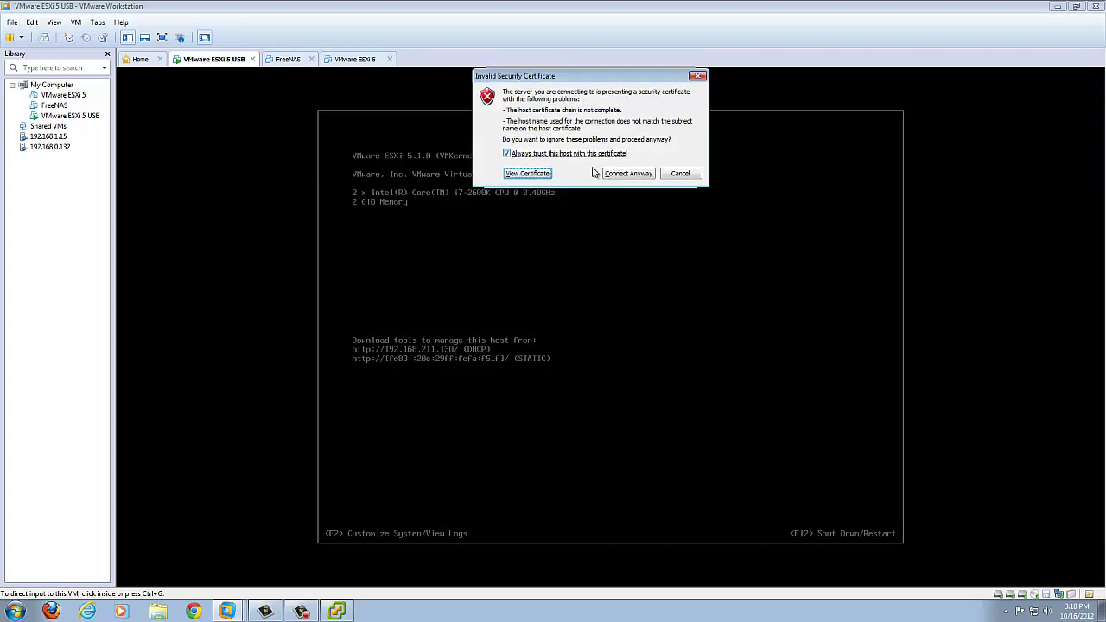
click(612, 175)
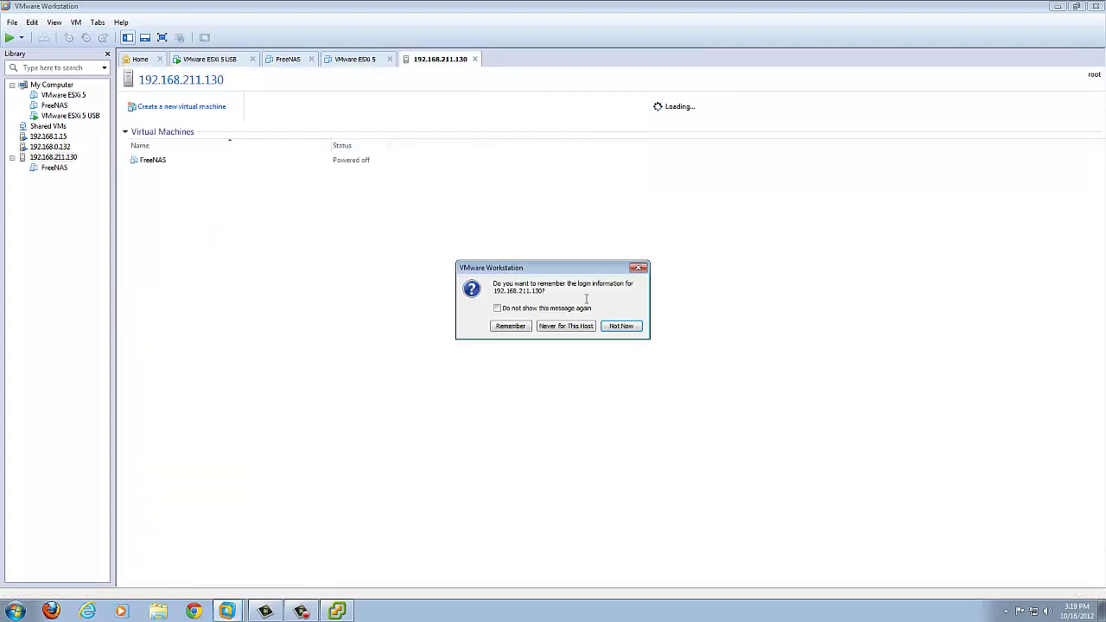
click(618, 331)
click(155, 193)
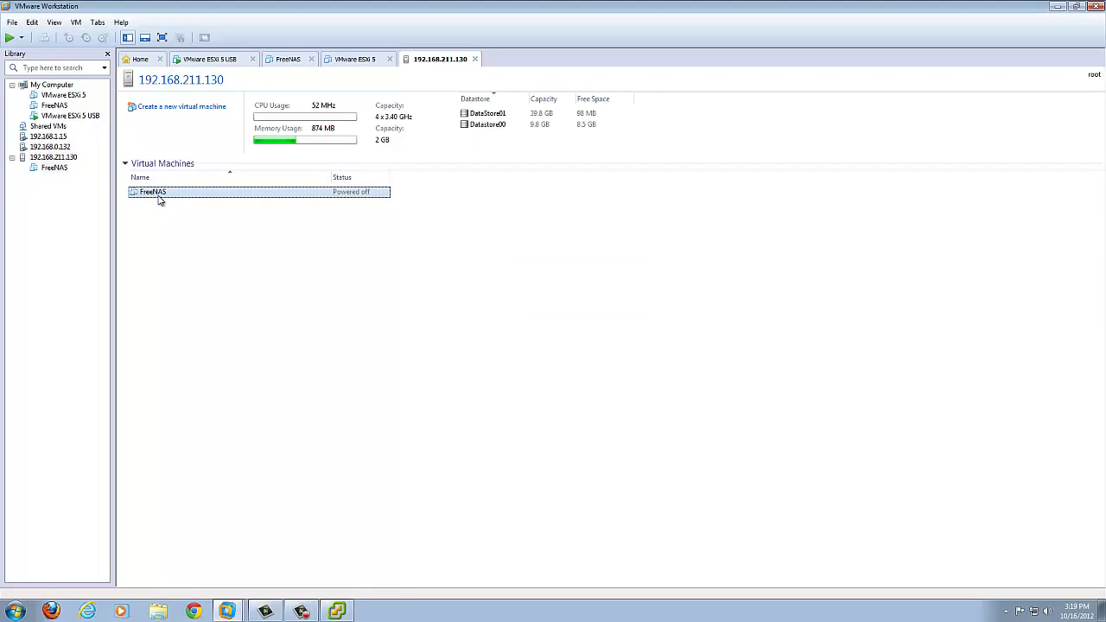
double_click(159, 194)
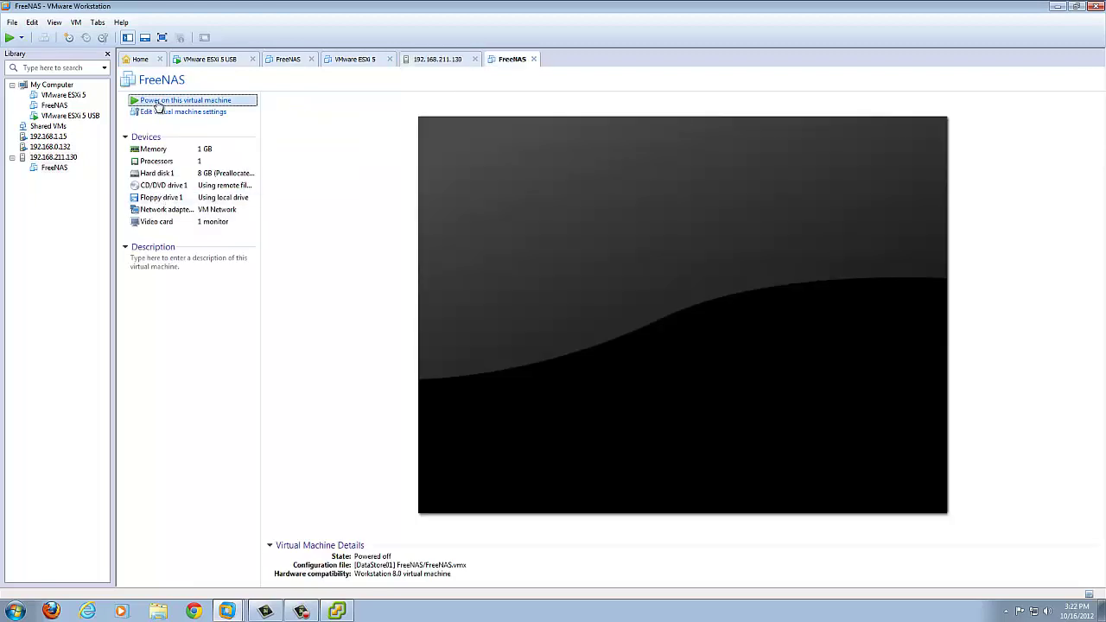
Step: Power on the FreeNAS VM to boot from the mounted ISO, then release input to the host
click(177, 100)
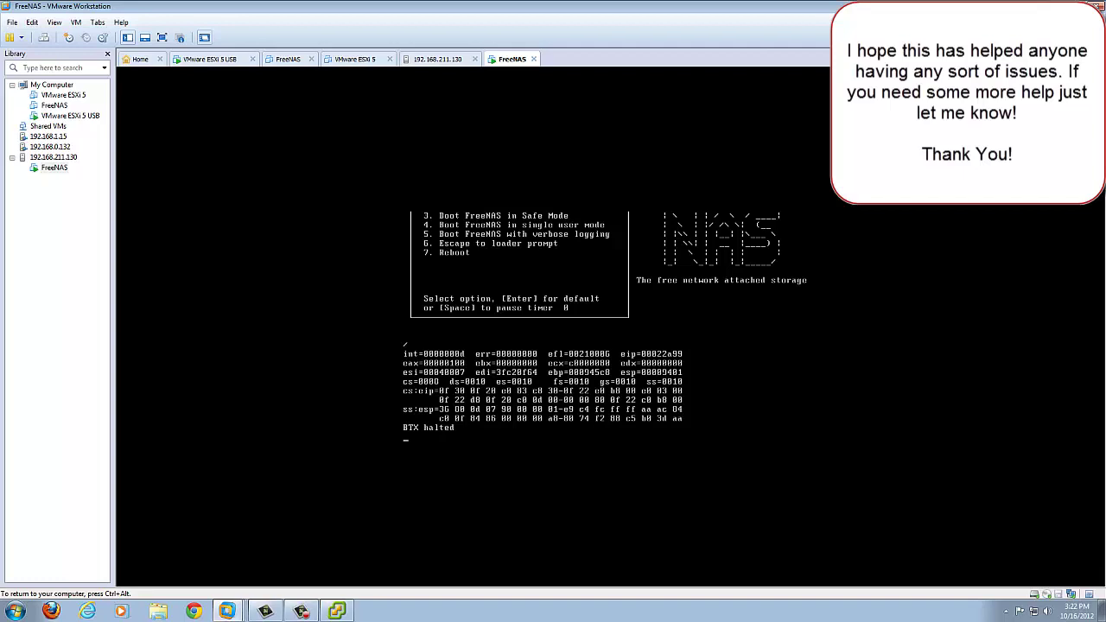
key(ctrl+alt)
mouse_move(340, 611)
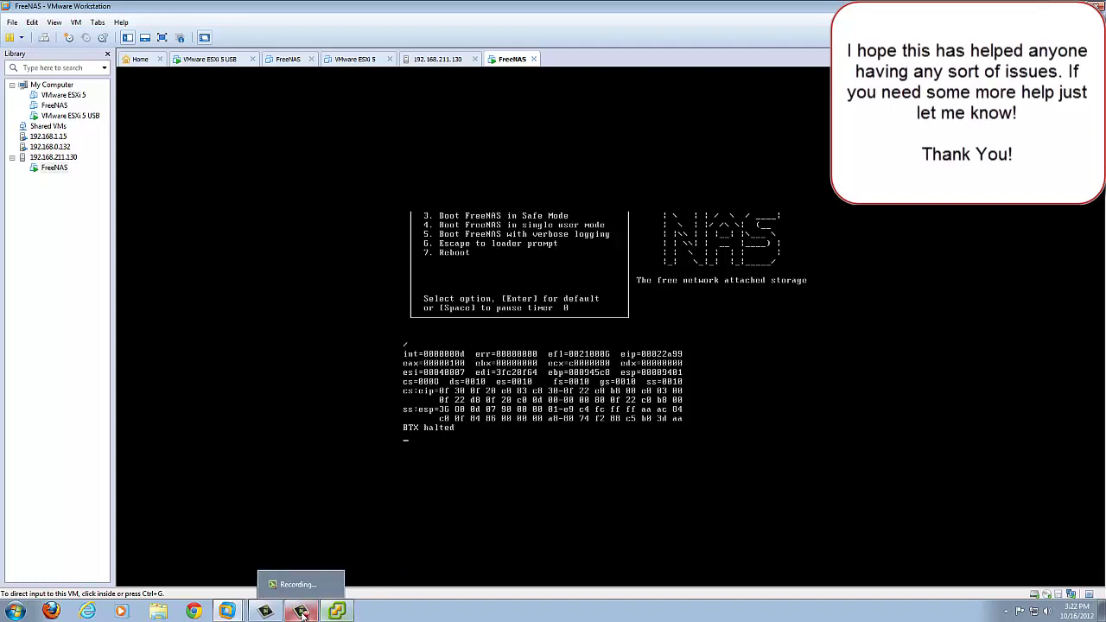
click(300, 612)
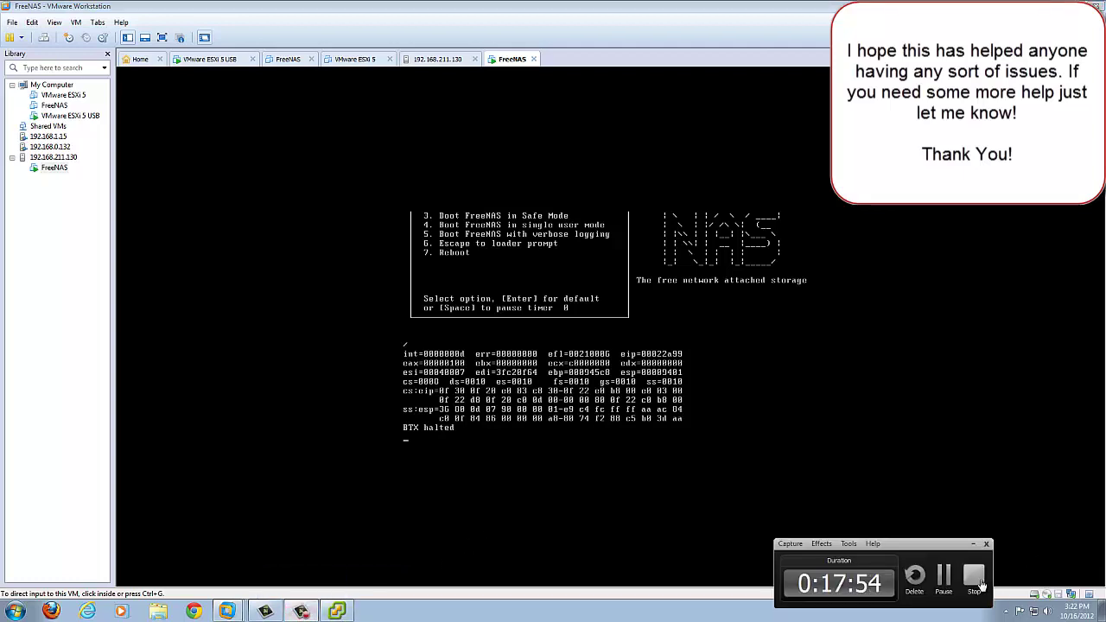